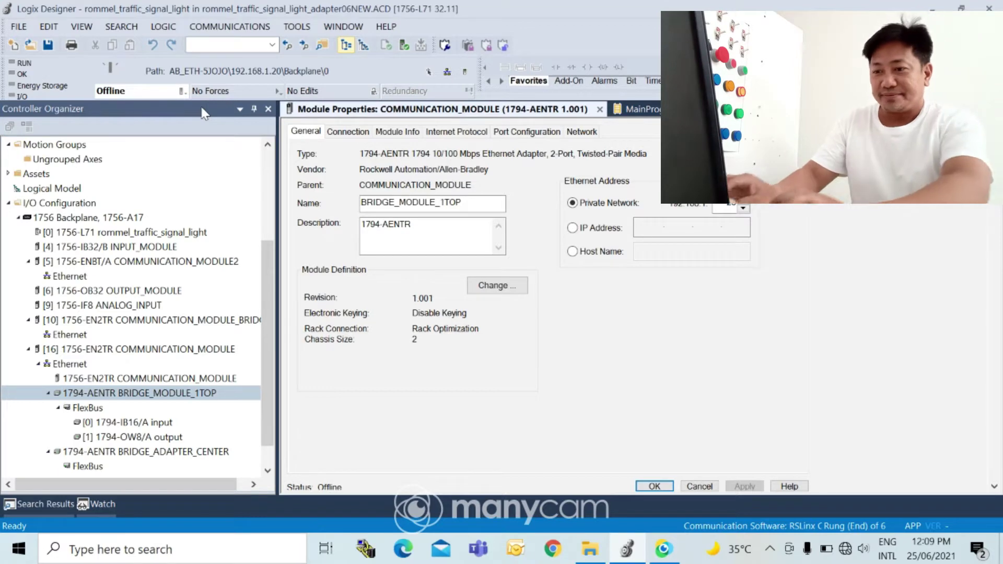
Minimize the project window, find the Windows network settings and open the list of network adapters.
click(931, 8)
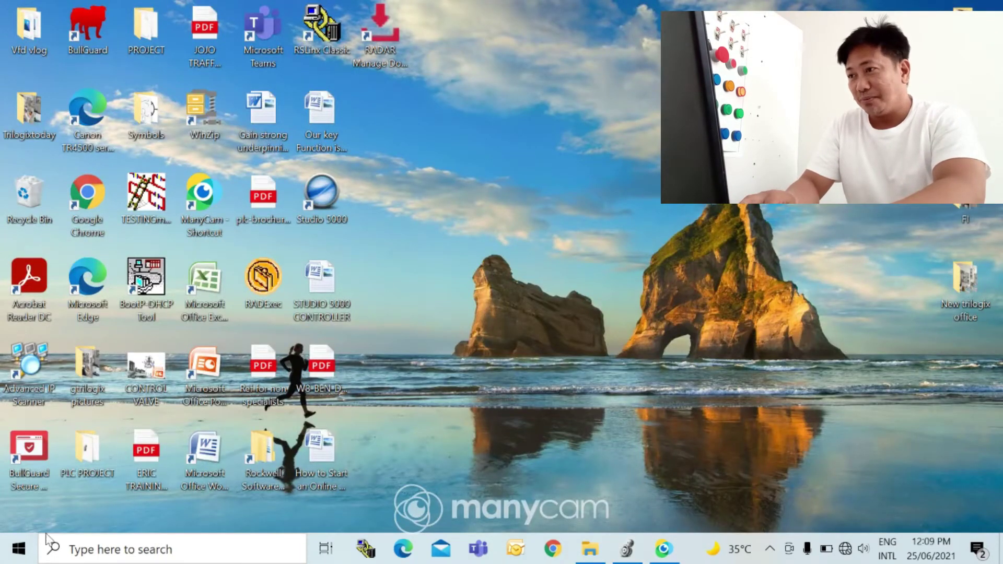
click(24, 552)
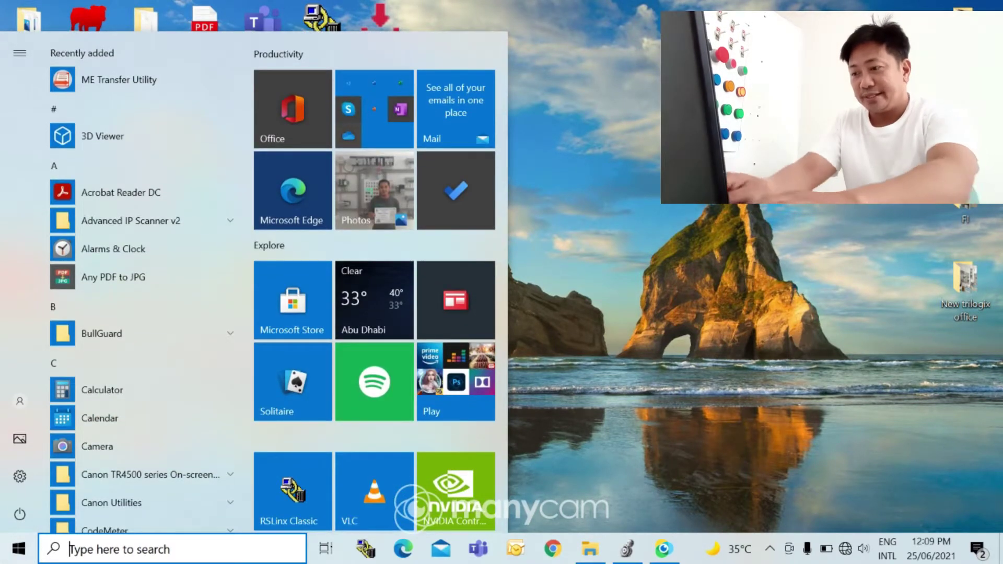
text(NET)
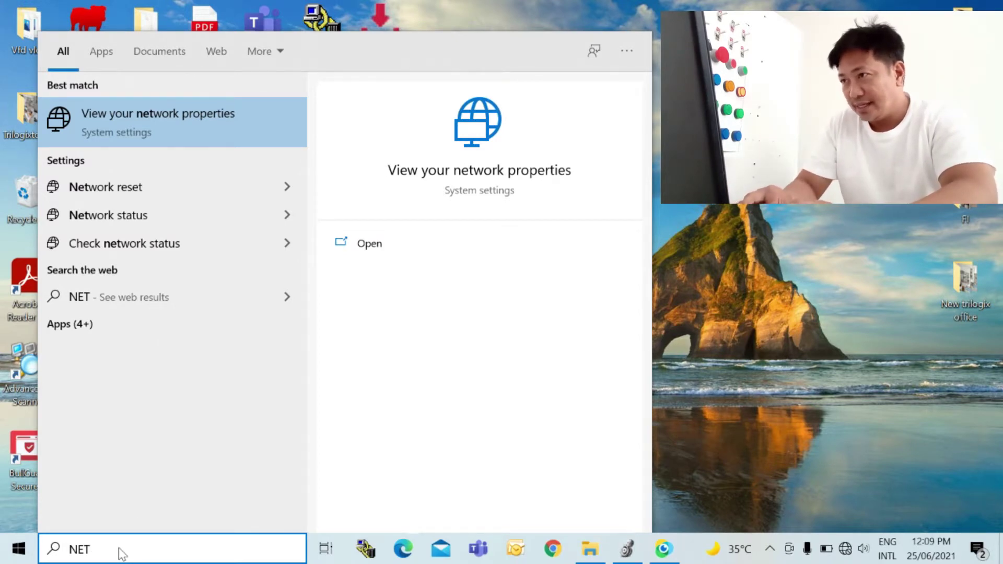
key(Return)
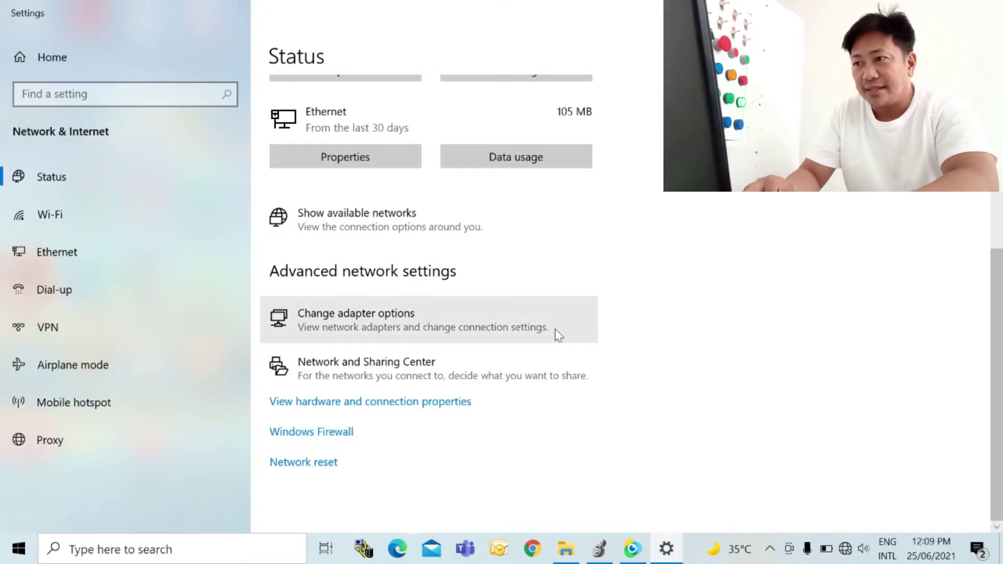
click(375, 315)
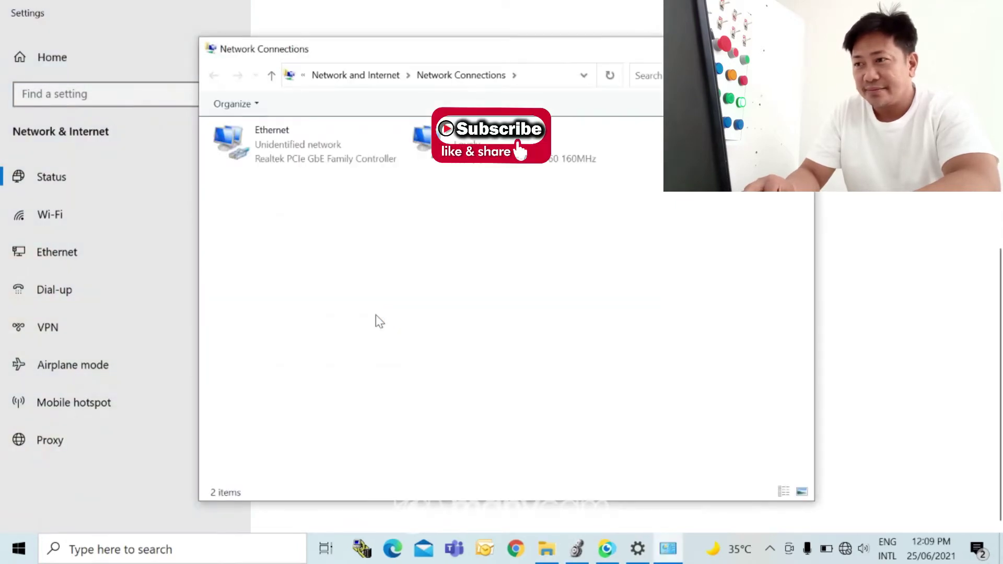
Open the Internet Protocol Version 4 (TCP/IPv4) properties of the Ethernet adapter.
click(266, 144)
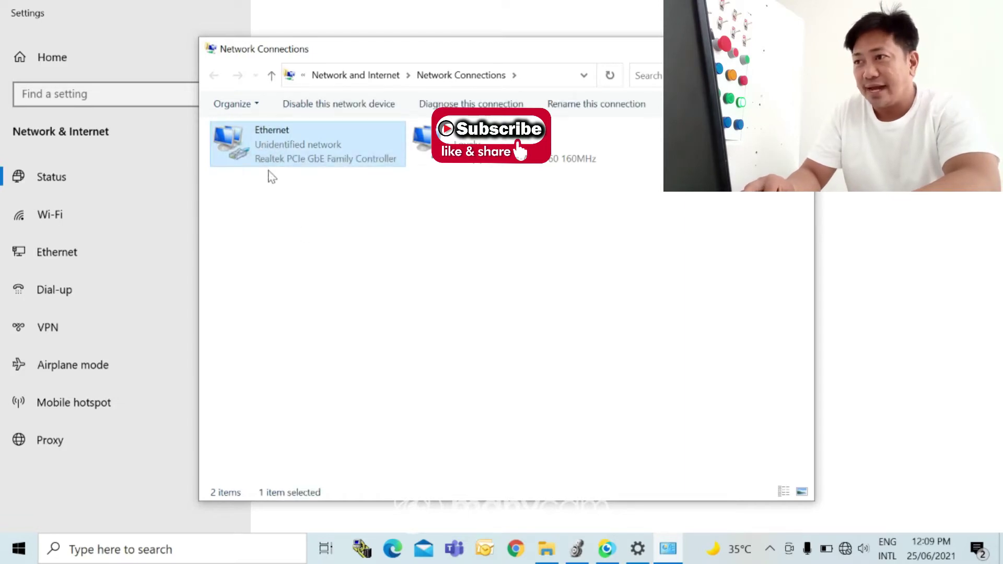
double_click(334, 146)
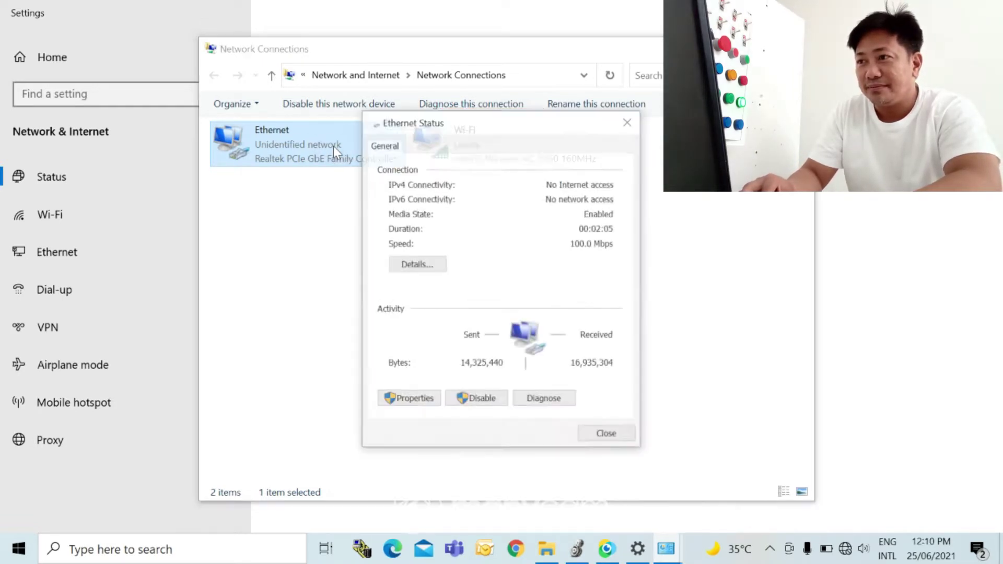
click(421, 400)
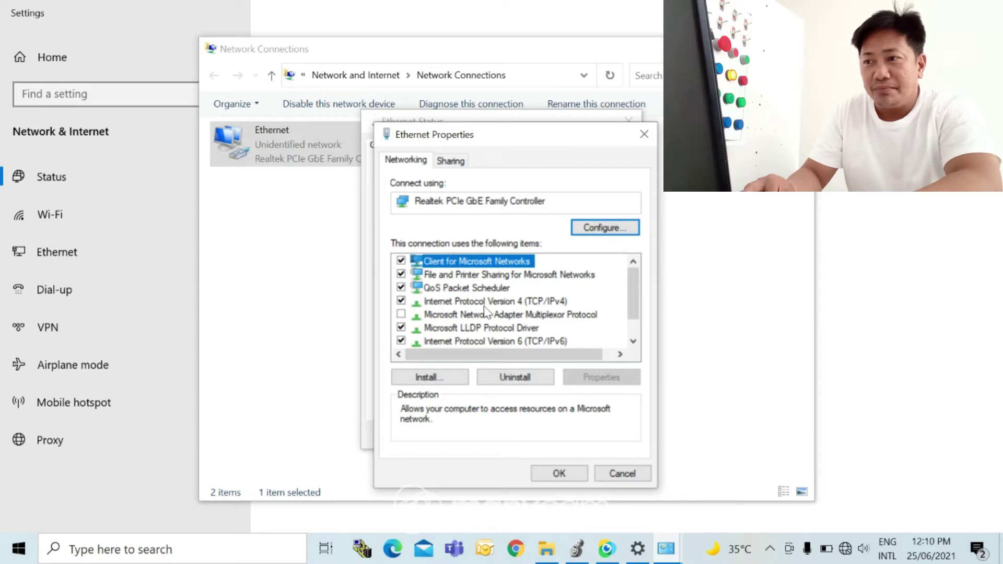
double_click(552, 303)
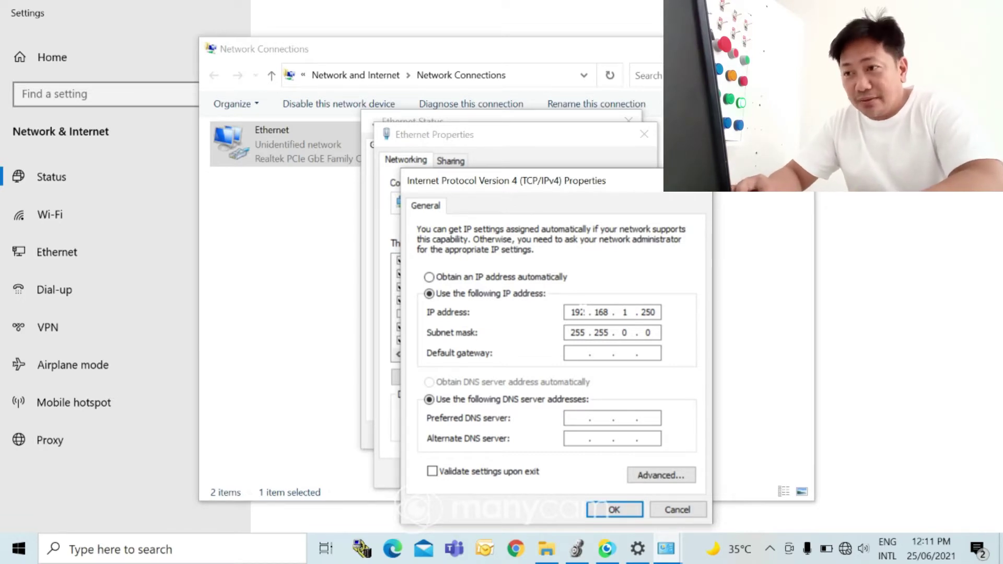
Set the Ethernet adapter's IP address to 169.254.1.250, confirm the settings and close the network connections.
key(shift+Home)
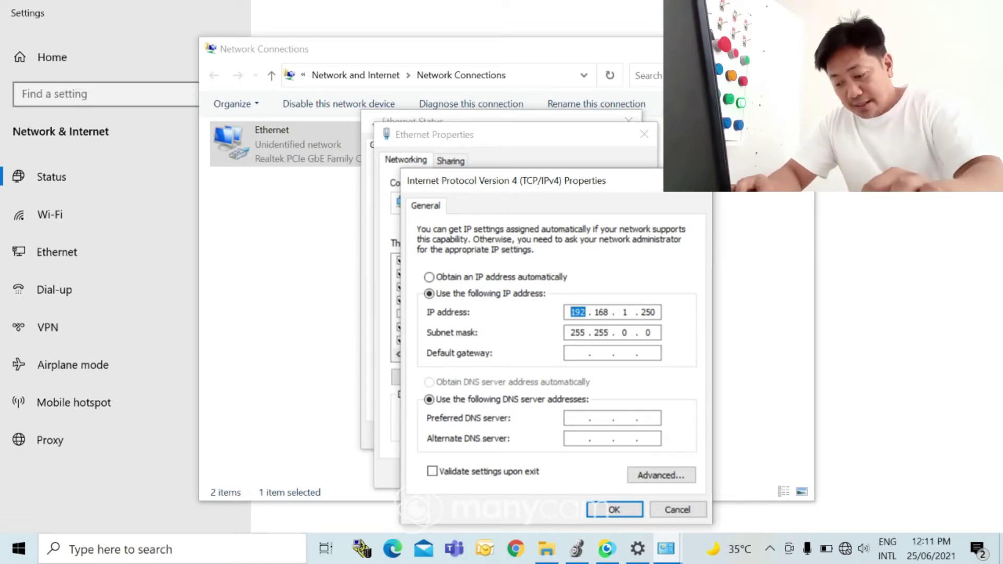
text(169 . )
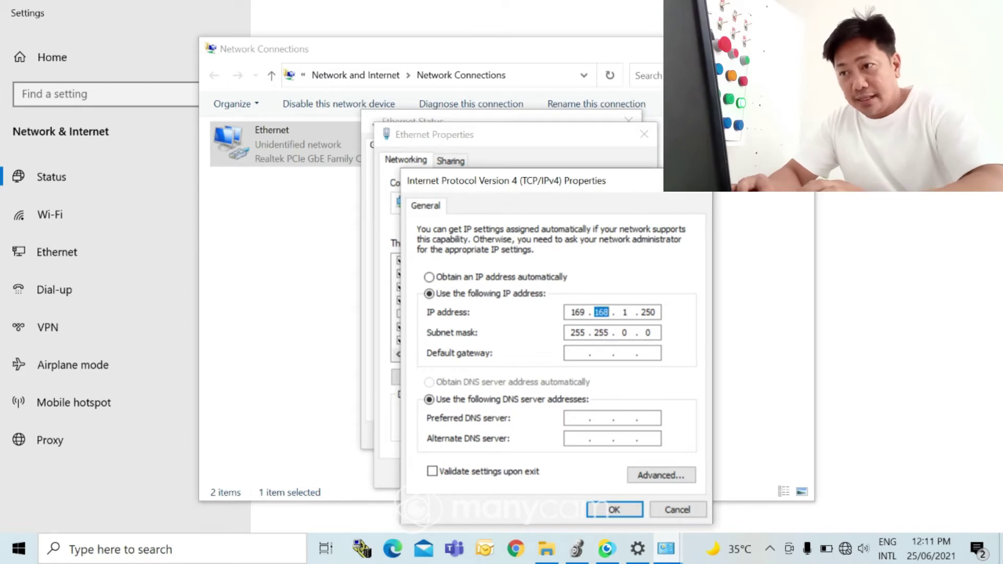
text(254)
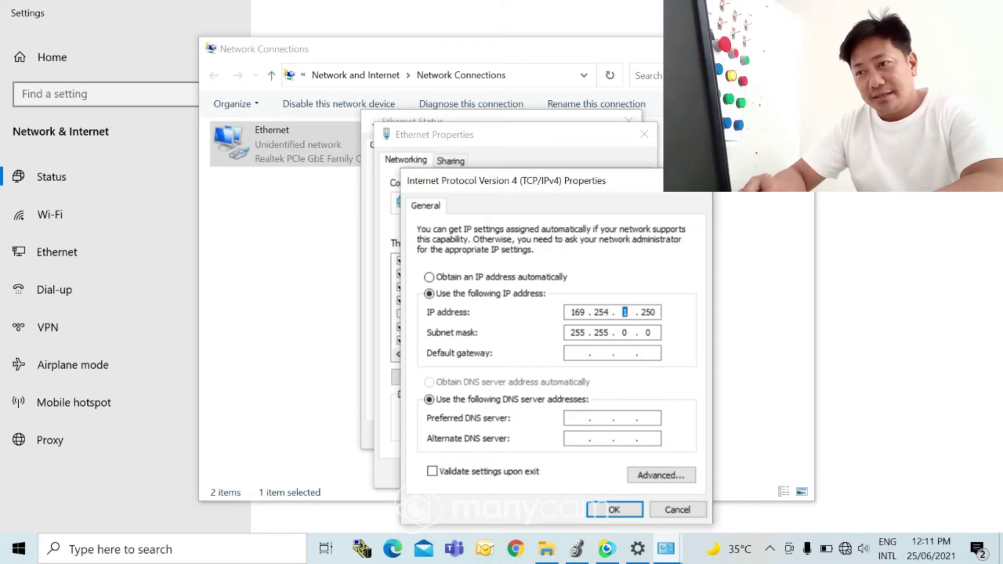
click(617, 509)
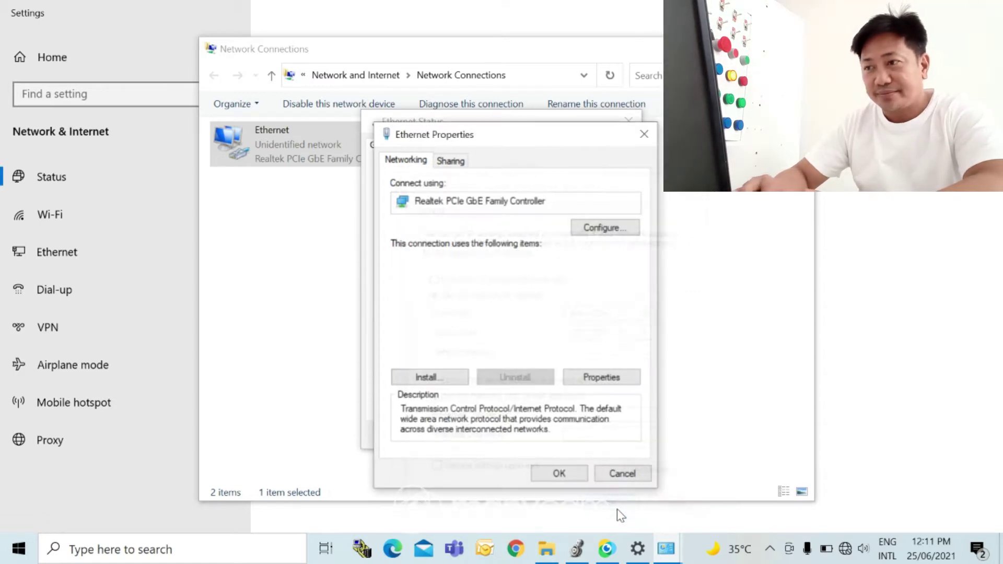
click(571, 475)
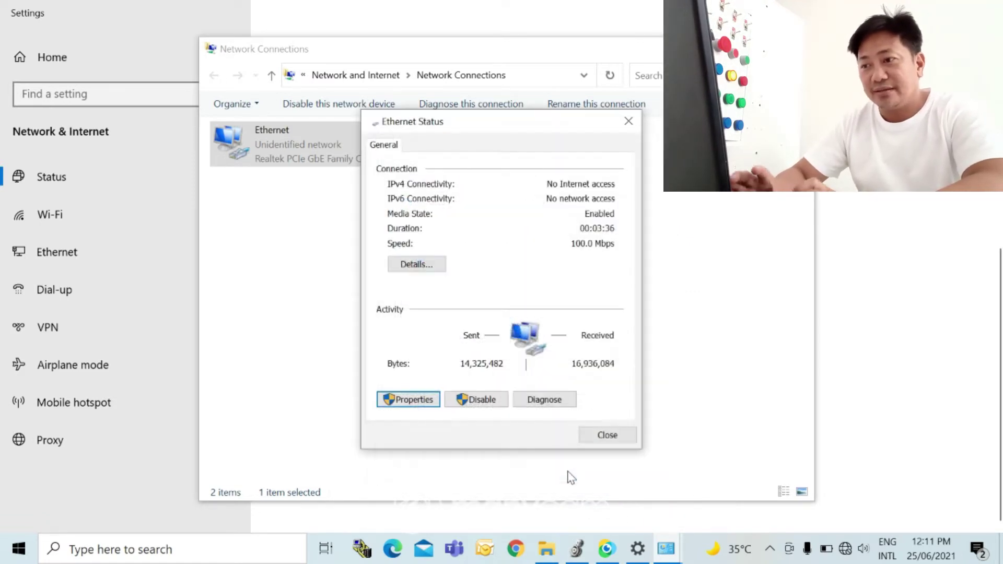
click(606, 437)
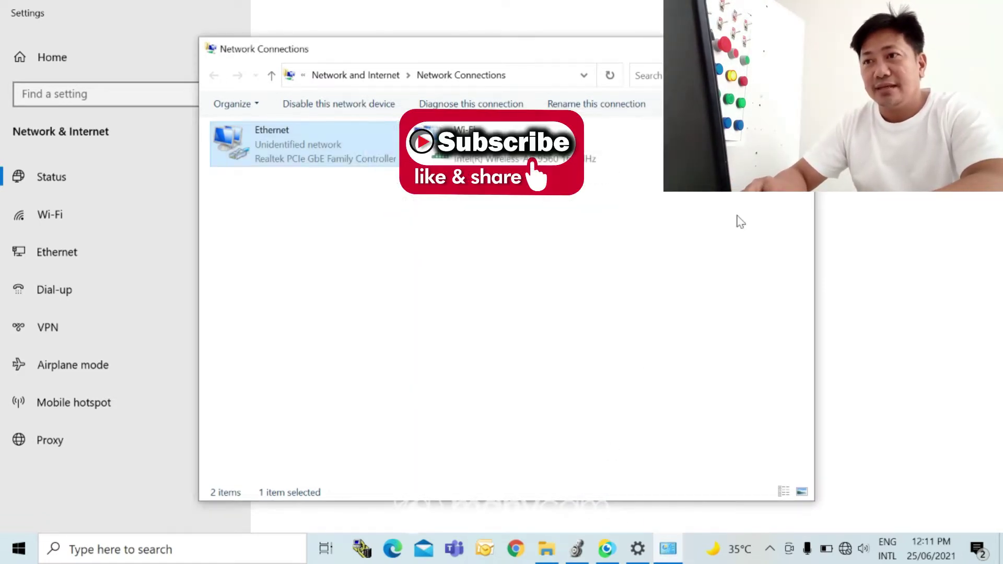
key(alt+F4)
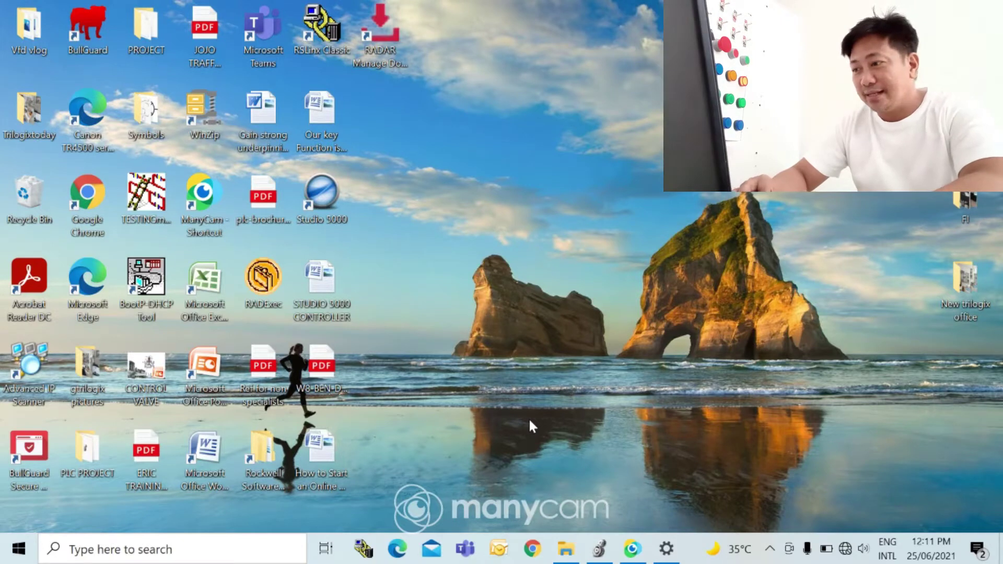
Switch to RSLinx Classic, start RSWho and expand the AB_ETH-5JOJO Ethernet driver to browse its devices.
double_click(323, 33)
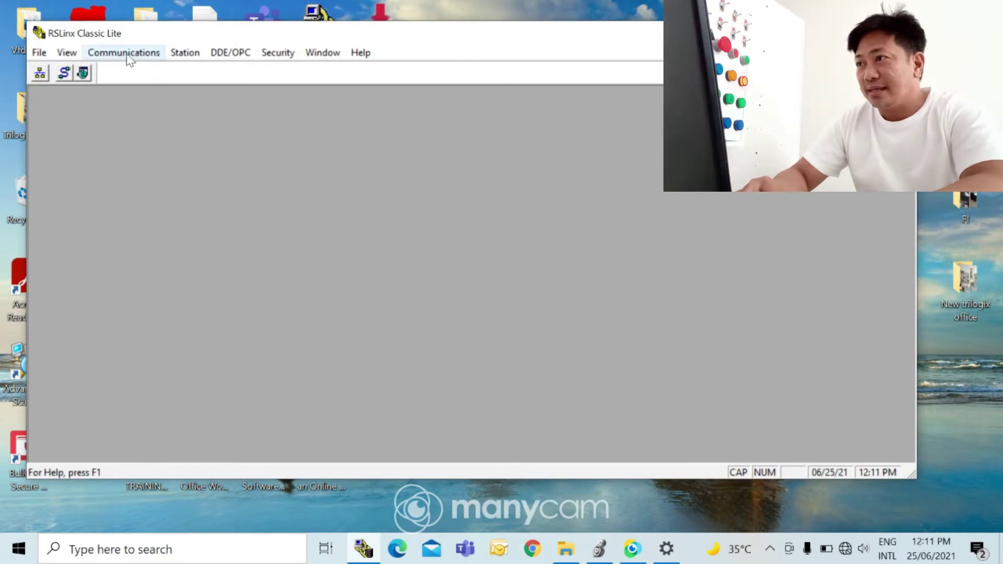
click(41, 73)
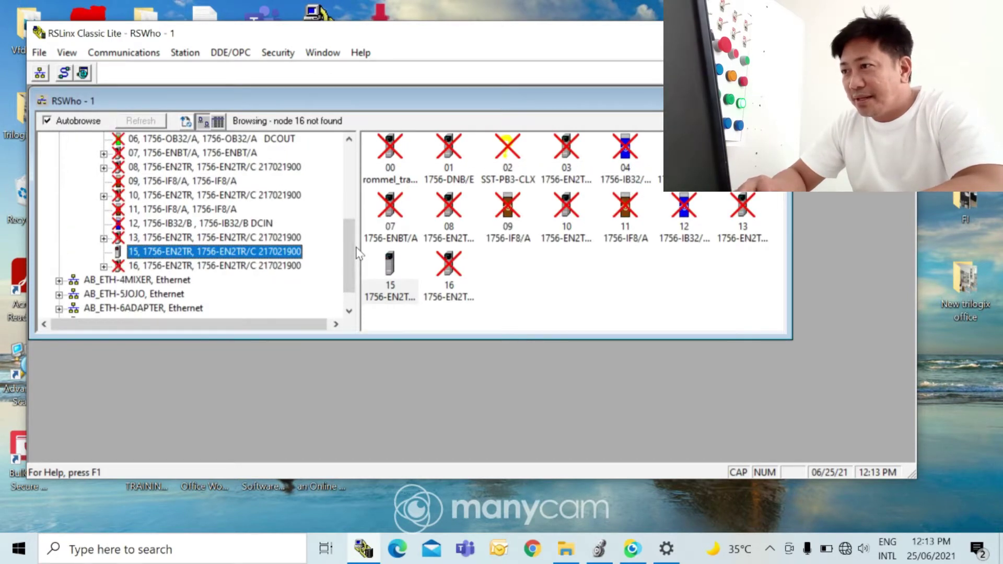
click(58, 296)
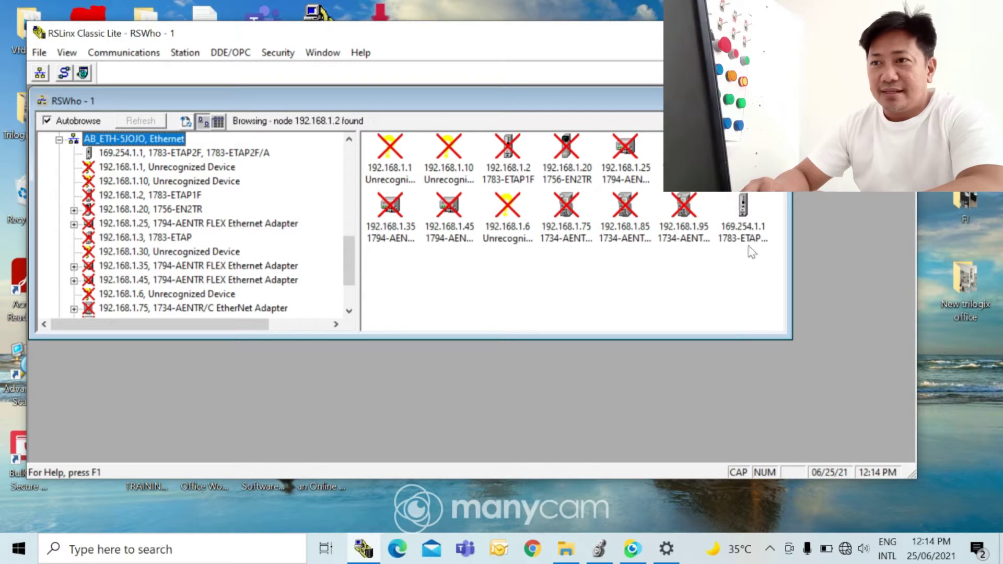
Open the port configuration of the 1783-ETAP2F module at 169.254.1.1.
click(742, 211)
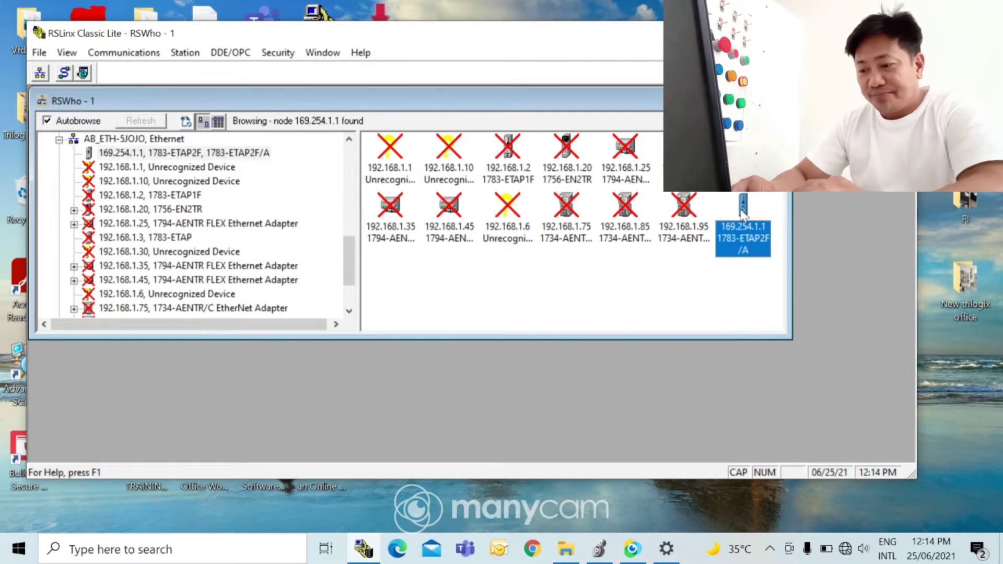
right_click(742, 211)
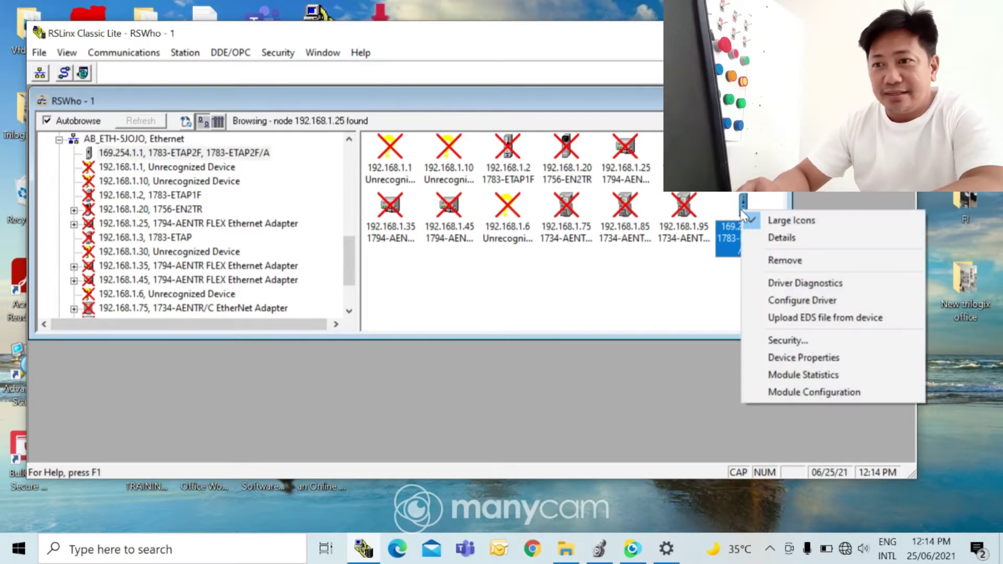
click(796, 393)
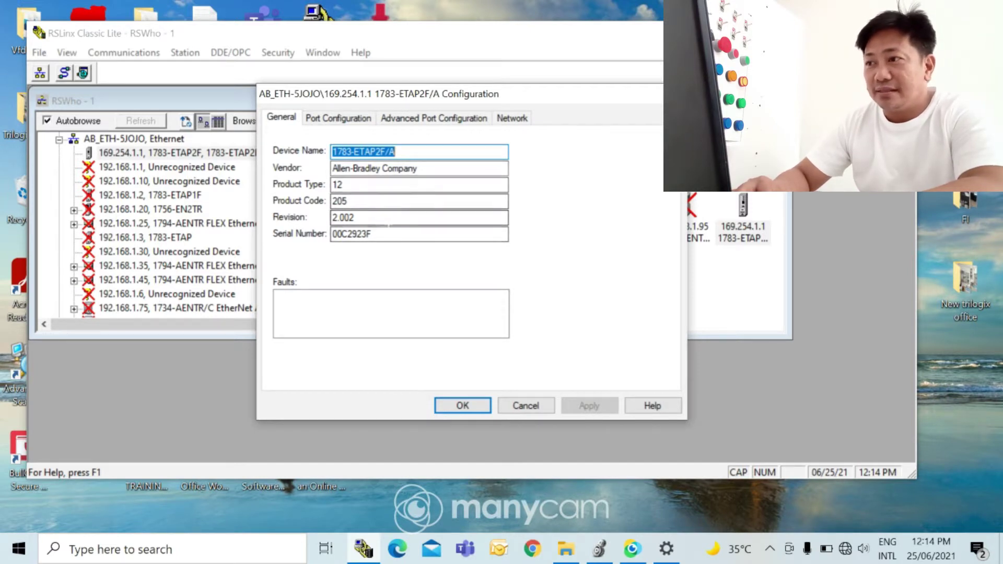
click(339, 118)
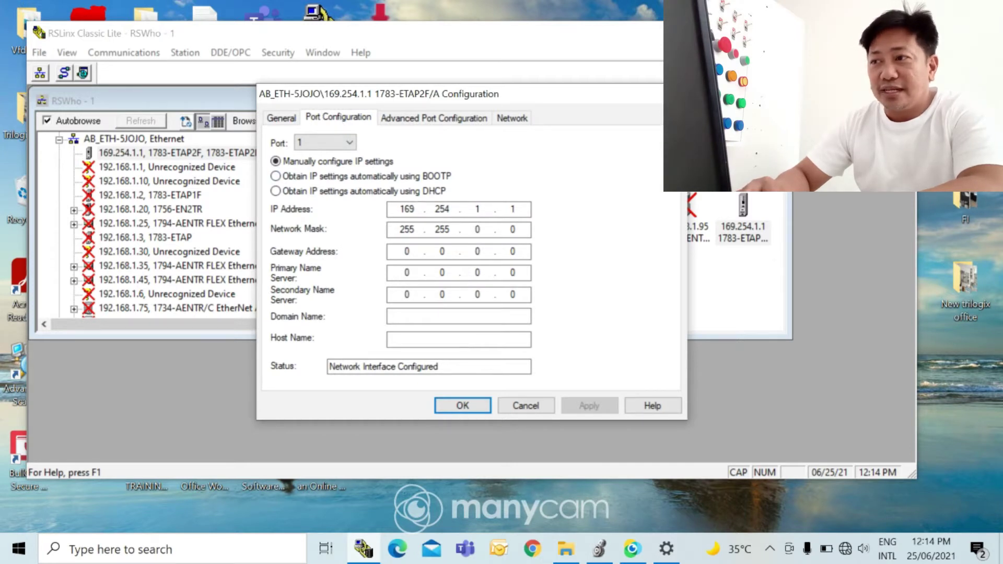
Set the 1783-ETAP2F module's IP address to 192.168.1.4, apply the change and close the RSWho browser.
double_click(407, 209)
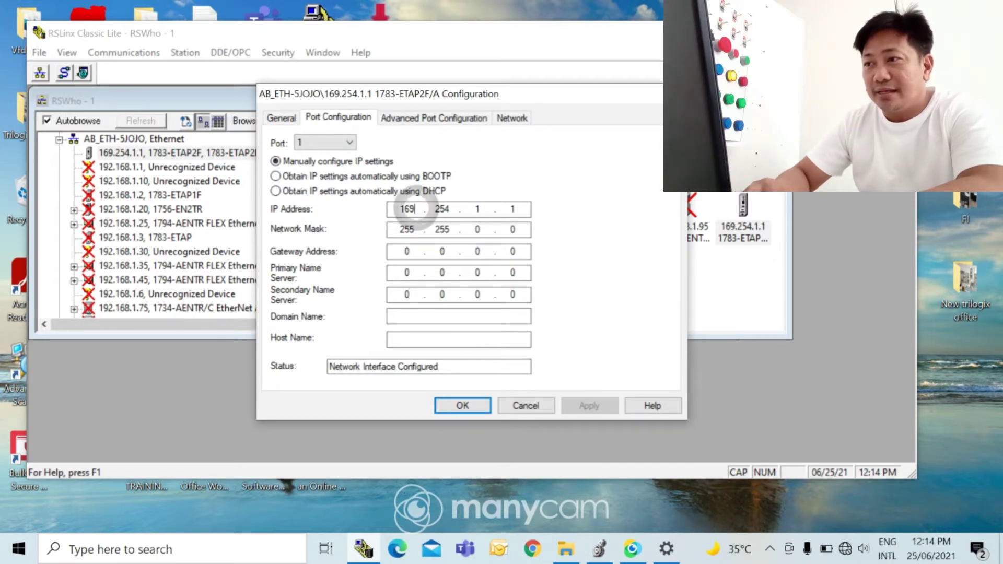
text(192.16)
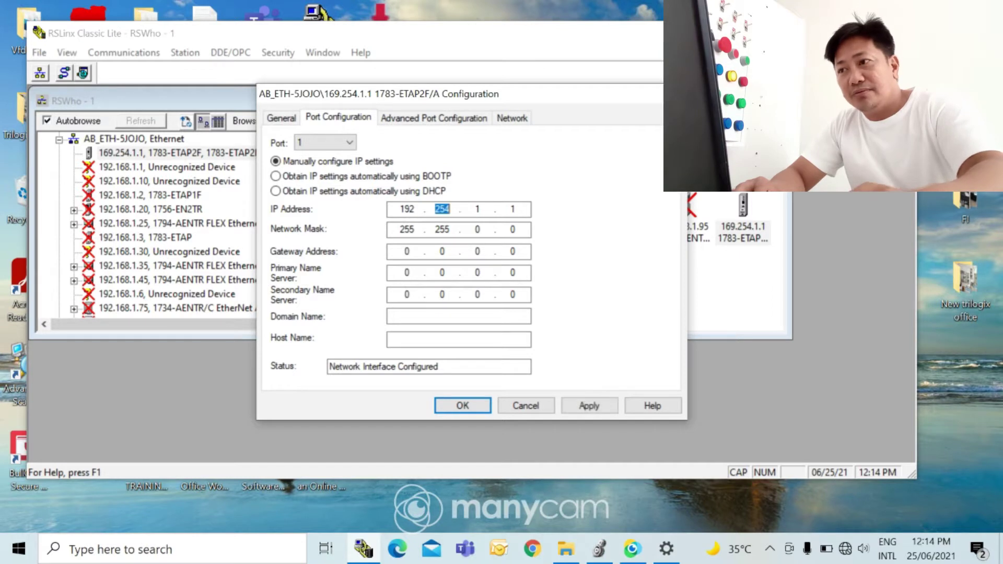
text(8.)
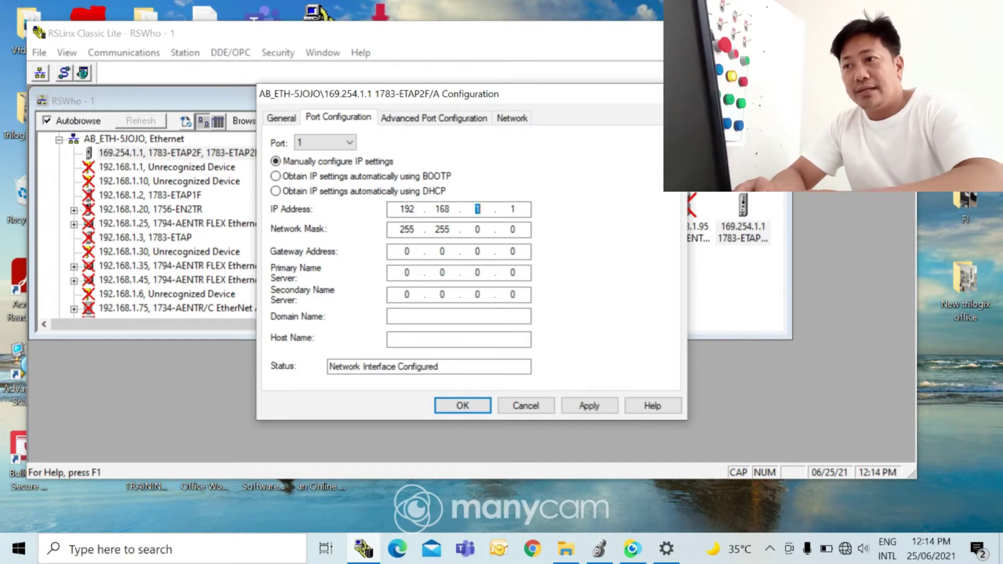
text(1.1)
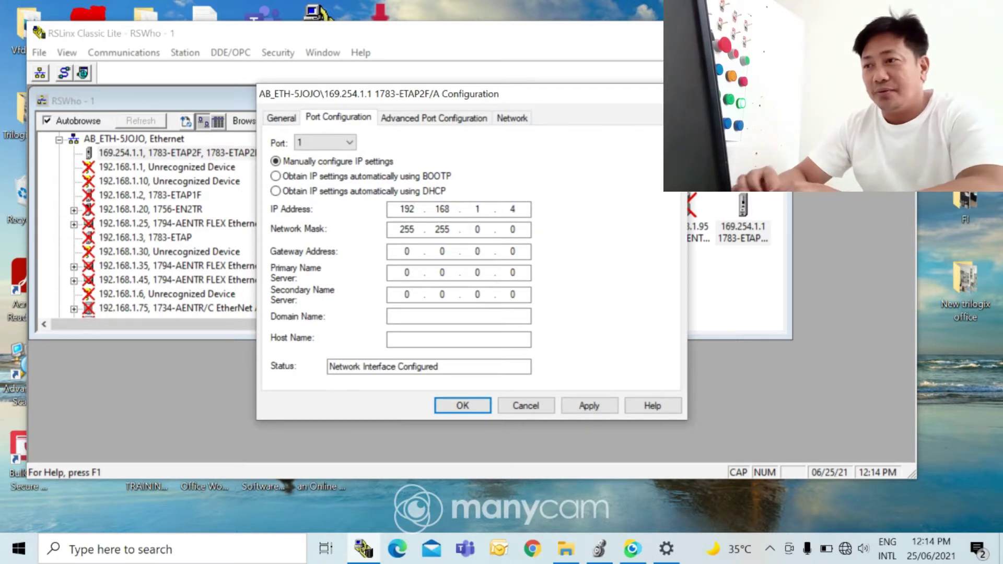
click(586, 407)
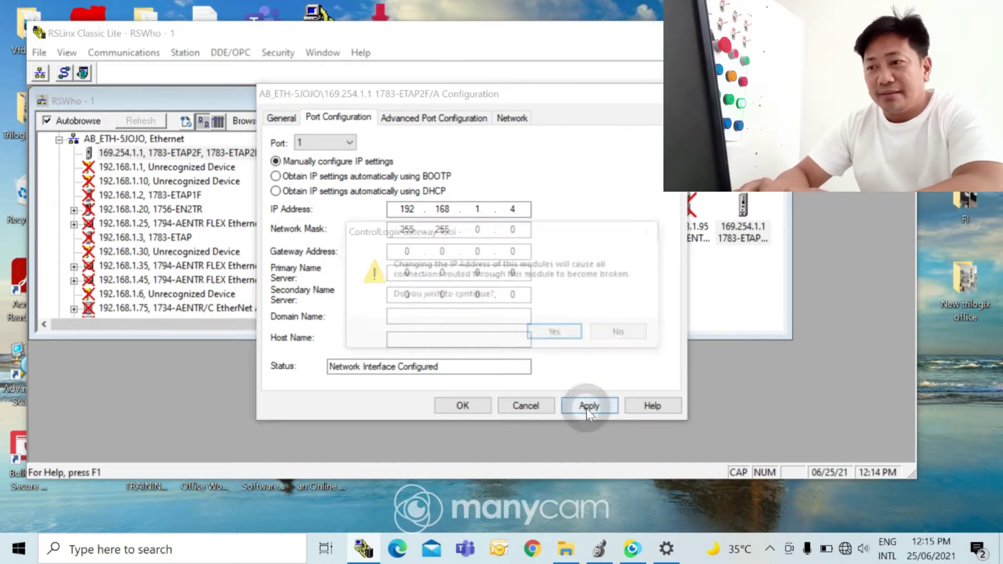
click(555, 333)
click(469, 404)
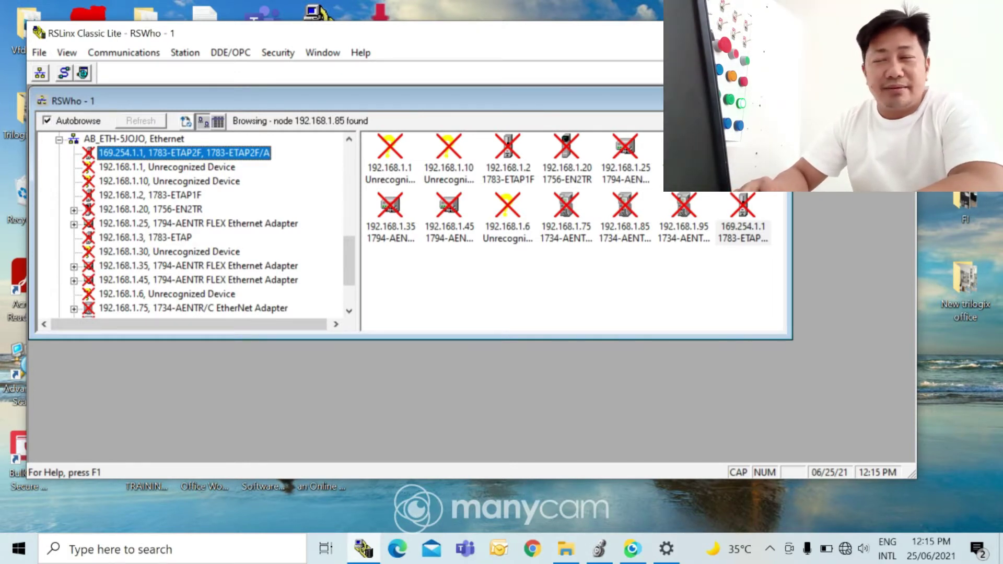
click(783, 100)
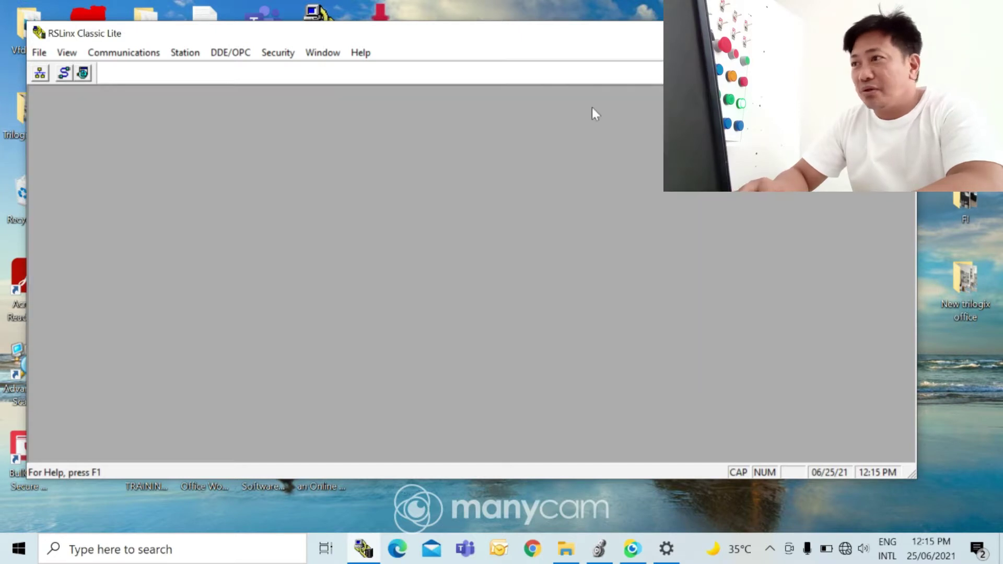
click(132, 54)
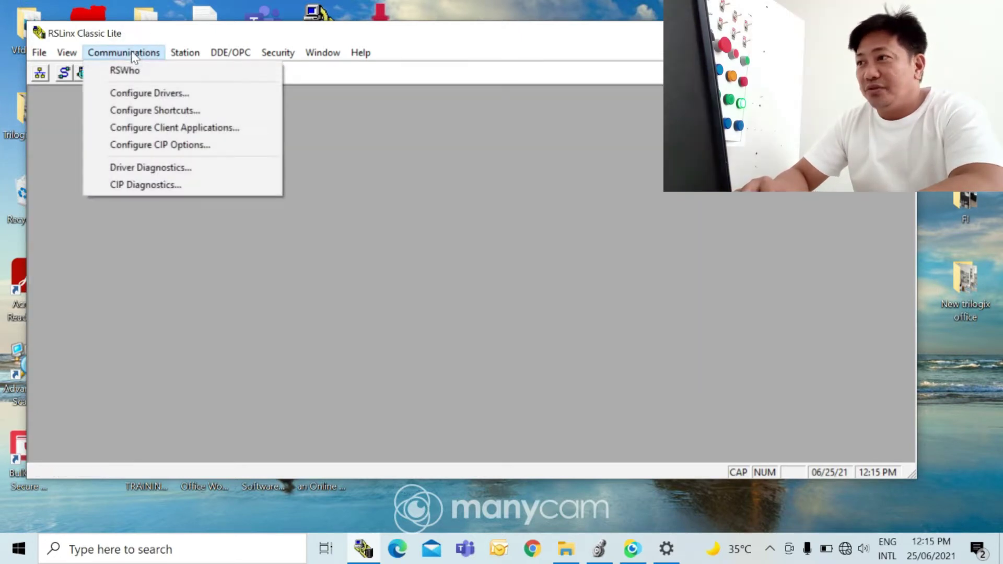
click(176, 128)
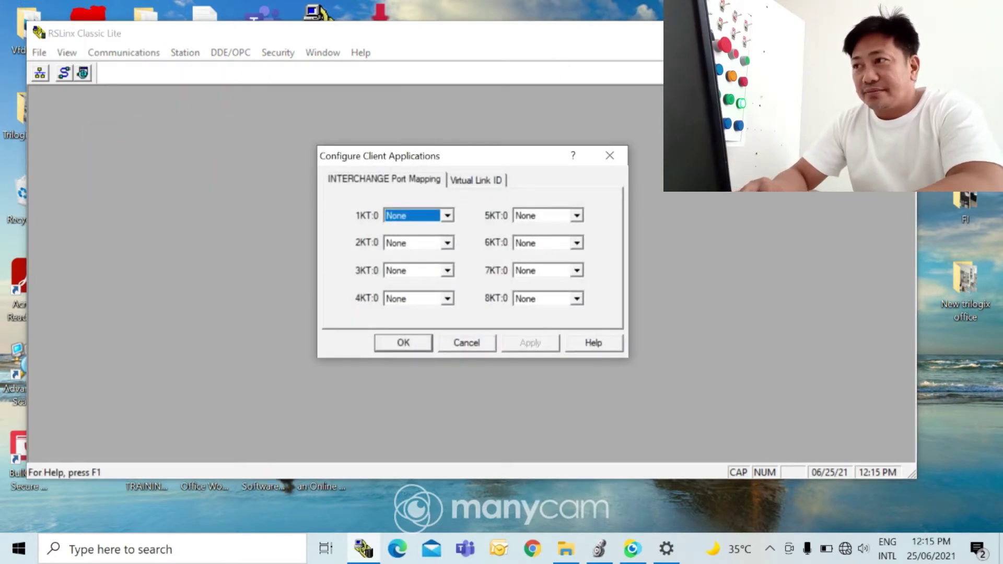
click(606, 157)
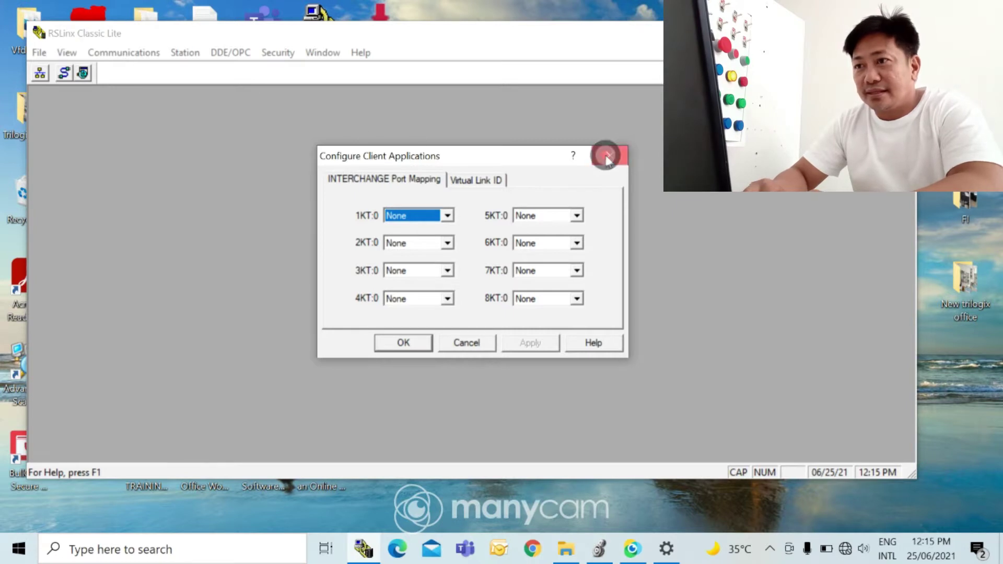
Open the station mapping configuration of the AB_ETH-5JOJO Ethernet driver.
click(148, 54)
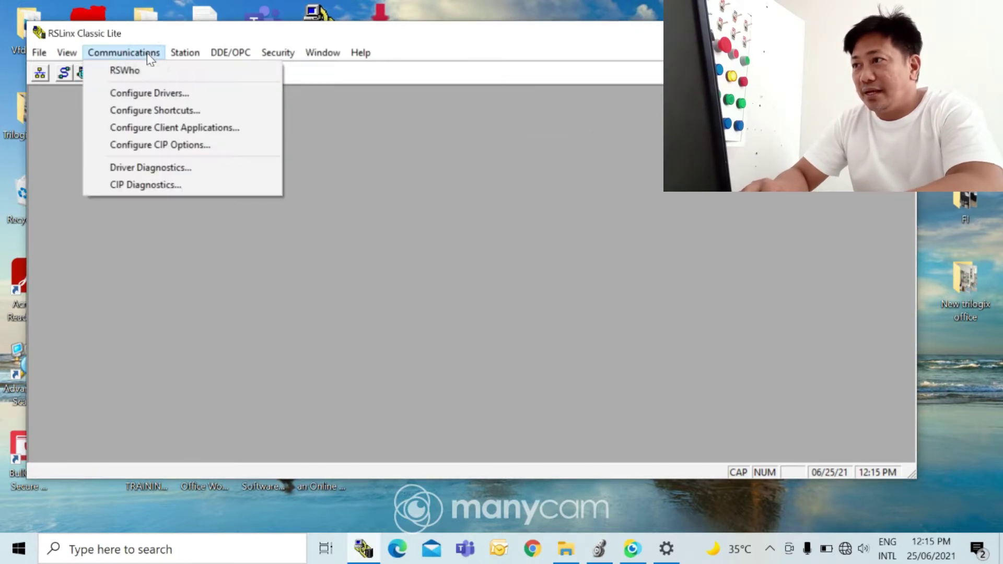
click(165, 94)
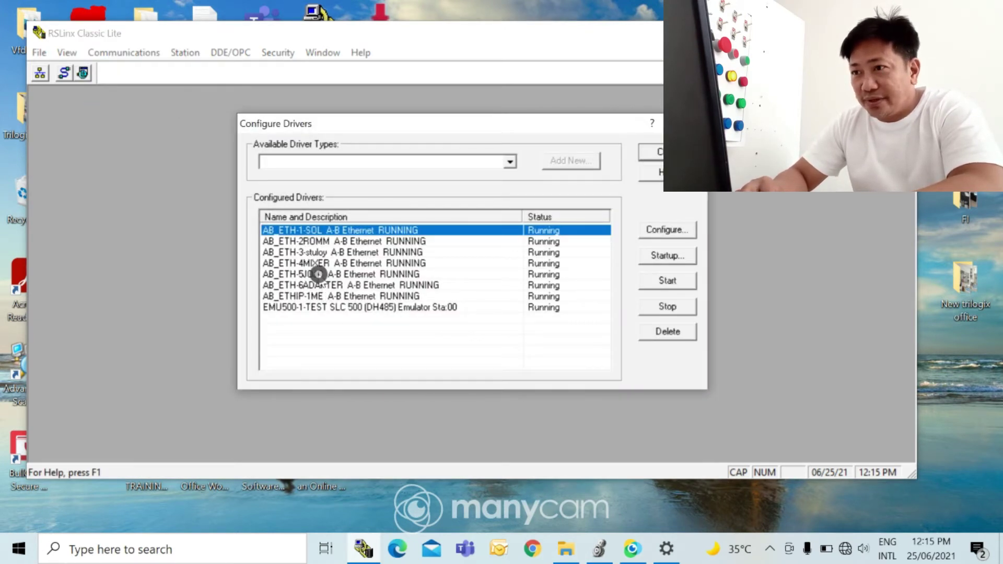
click(318, 274)
click(663, 234)
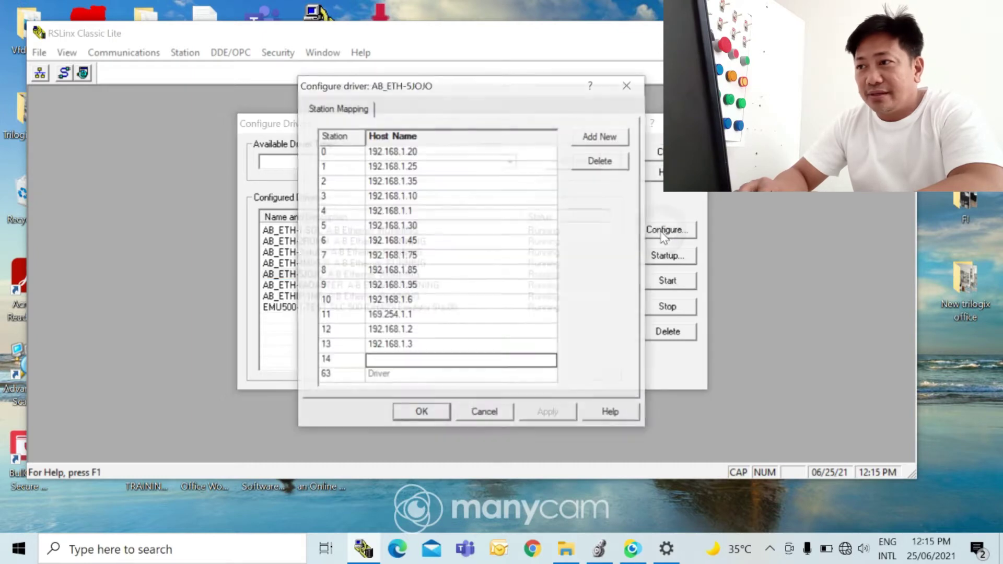
Enter 192.168.1.4 as station 14's host name, add another station row, apply the mapping and close the driver configuration.
click(396, 360)
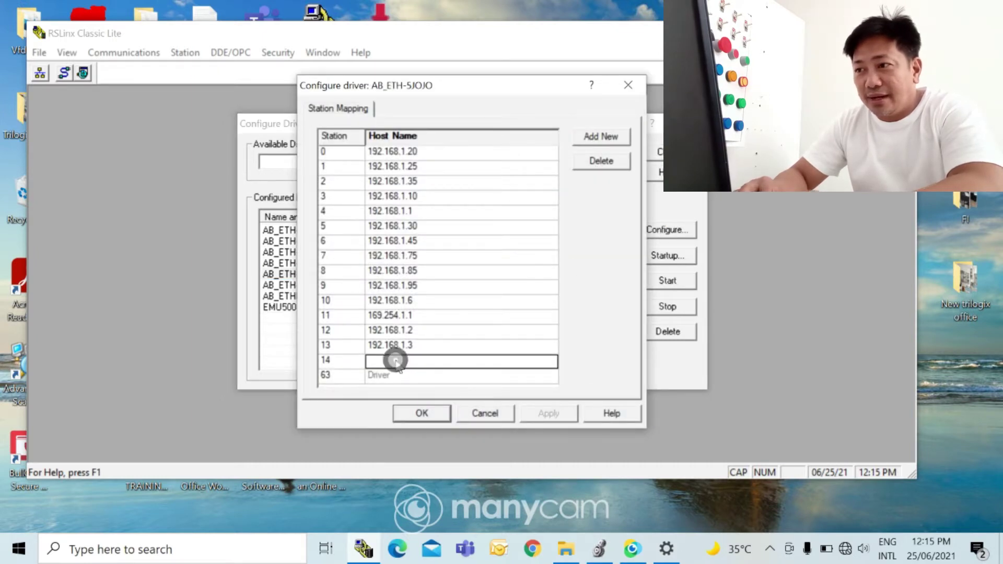
text(192)
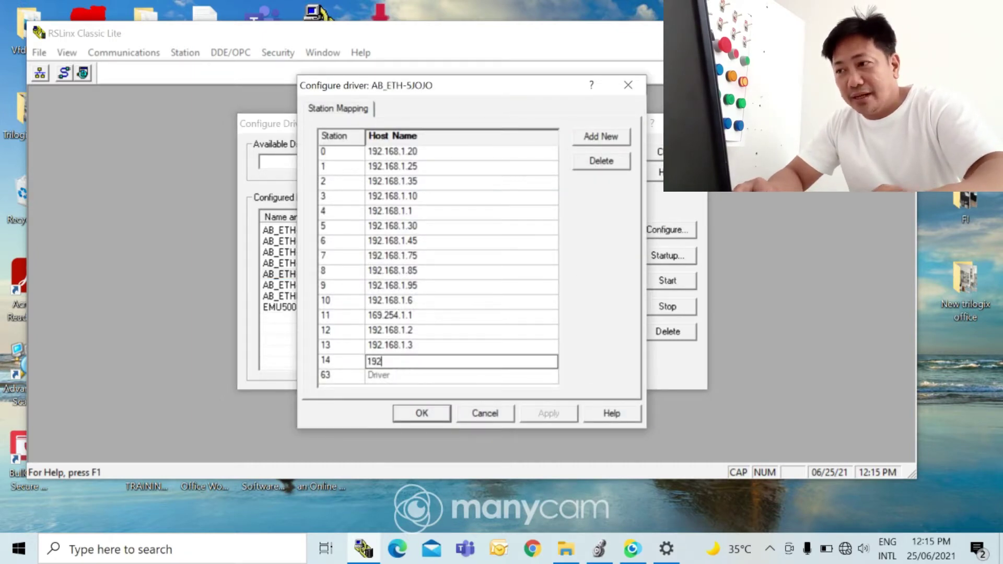
text(.1)
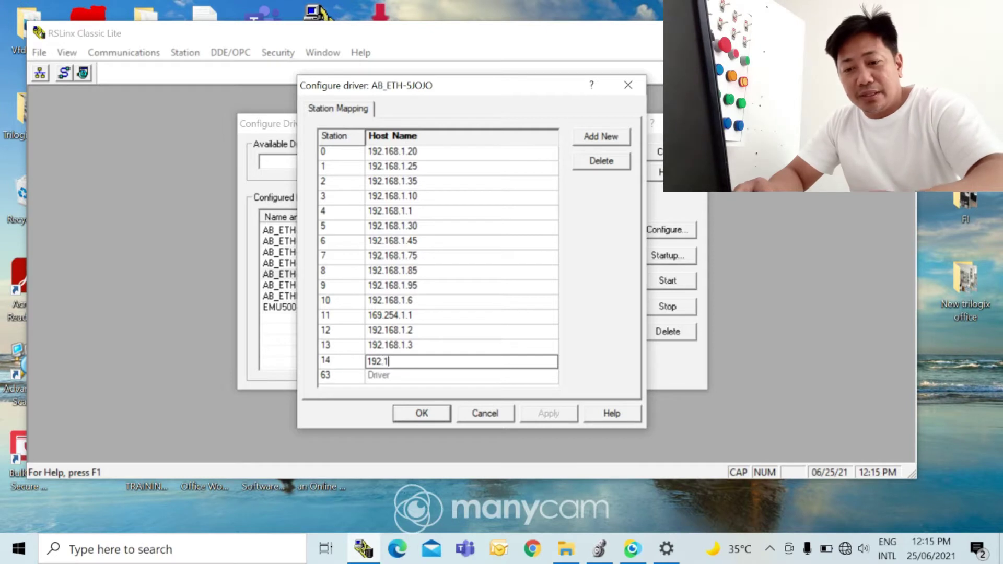
text(68.1.)
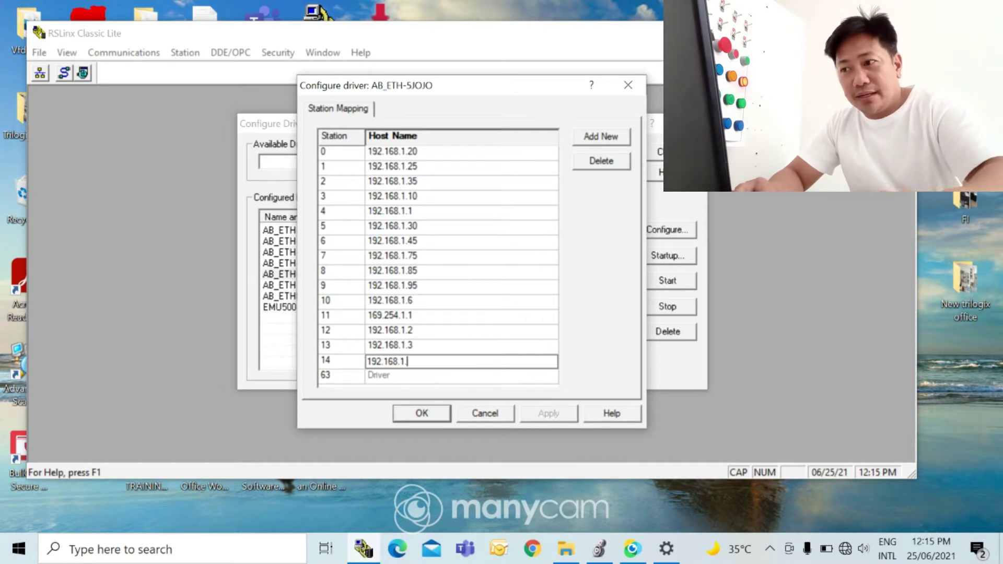
text(4)
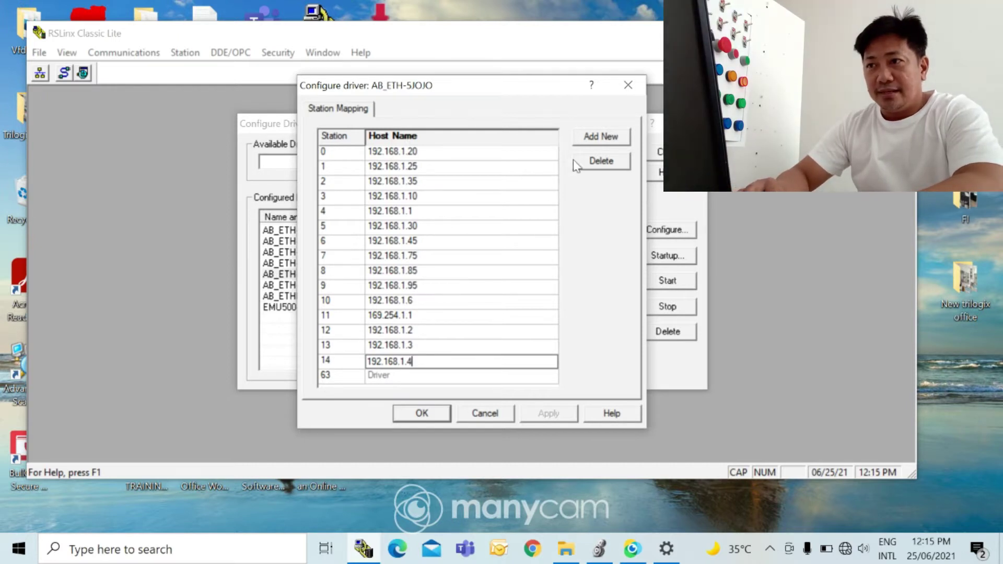
click(598, 140)
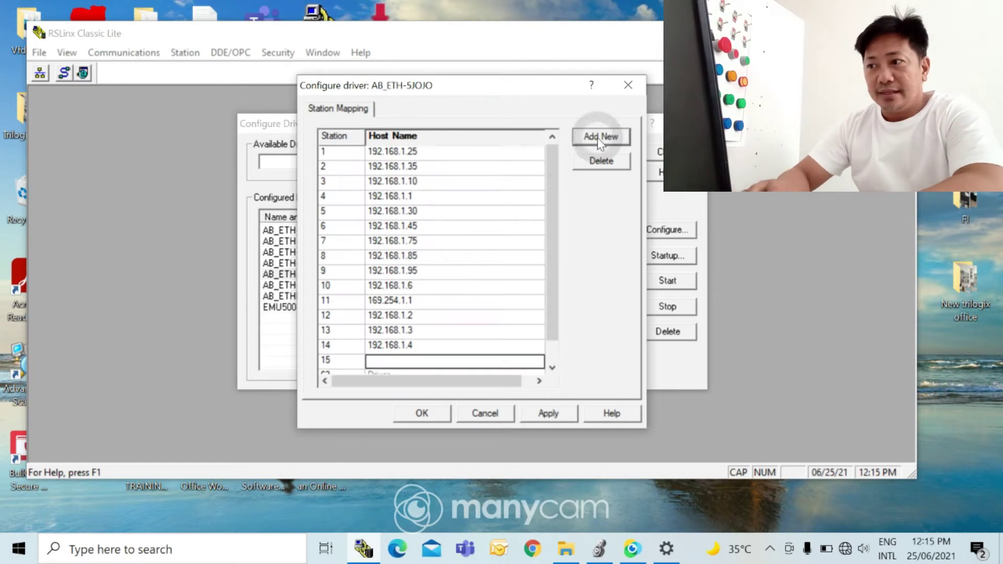
click(546, 414)
click(413, 416)
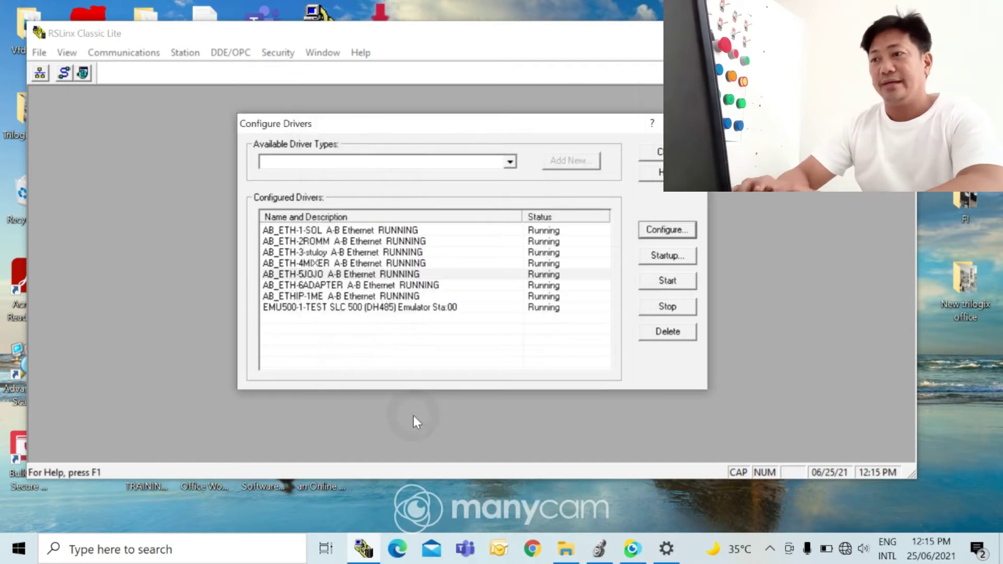
key(Escape)
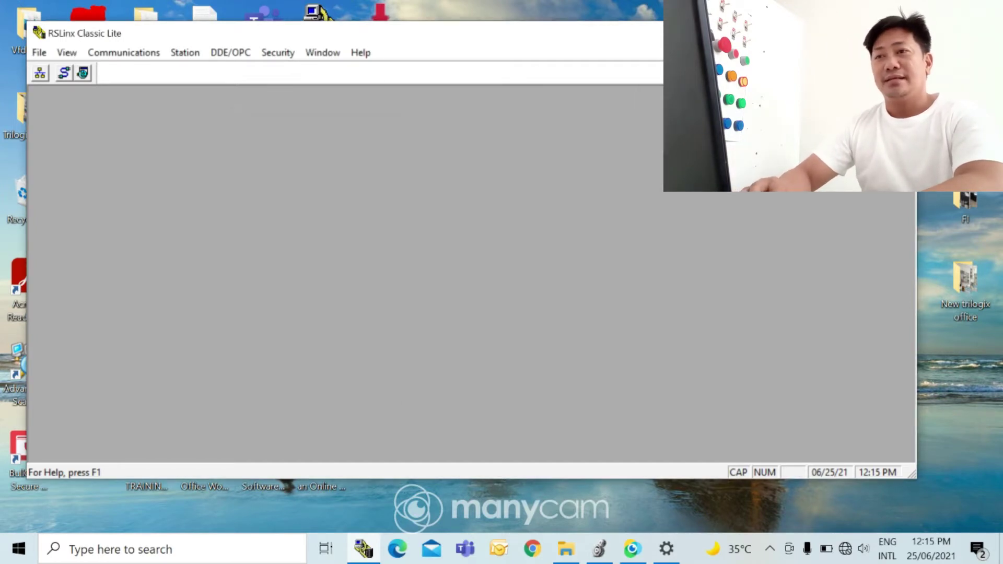
click(363, 548)
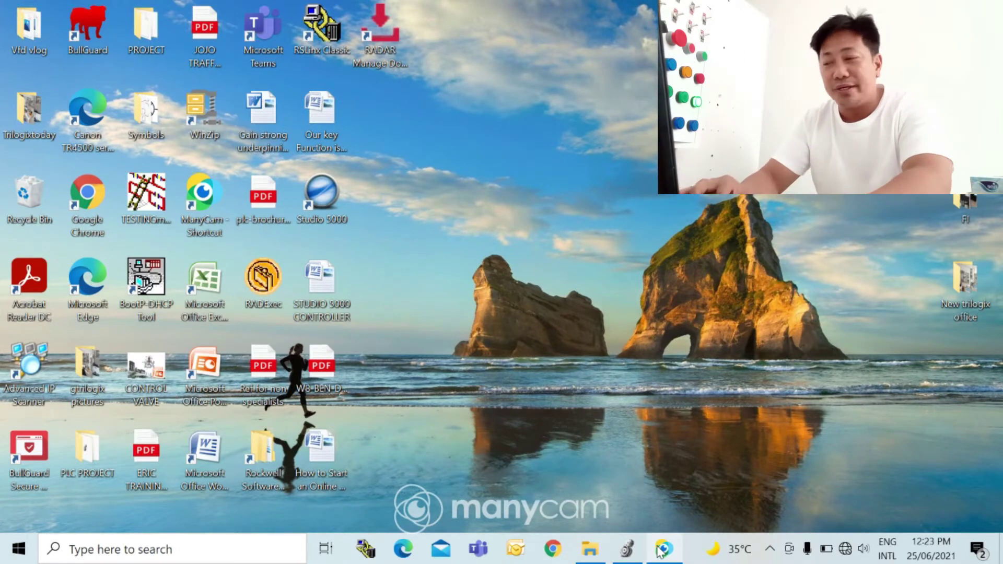
Open the Internet Protocol Version 4 (TCP/IPv4) properties of the Ethernet adapter from the Windows network status settings.
click(118, 550)
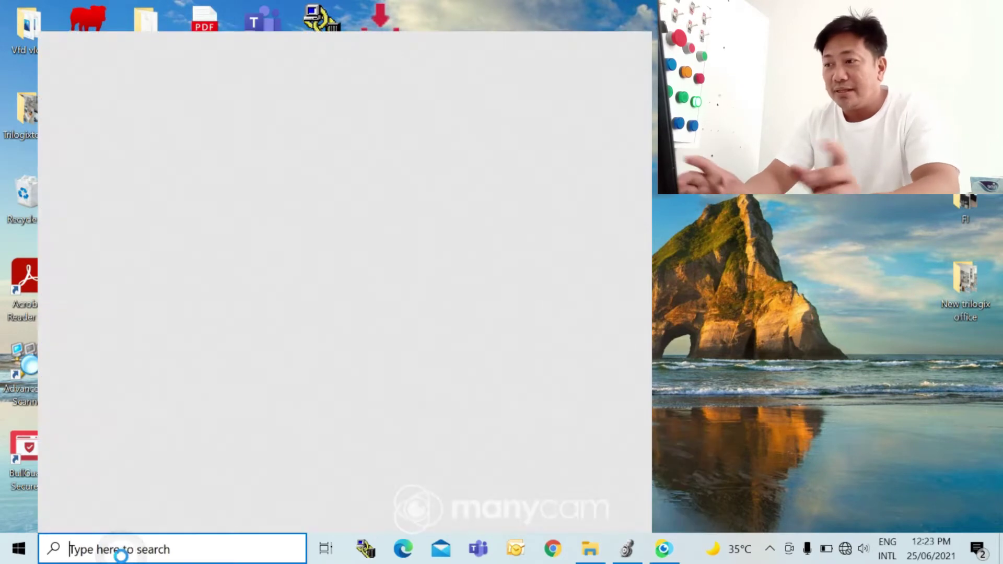
text(NET)
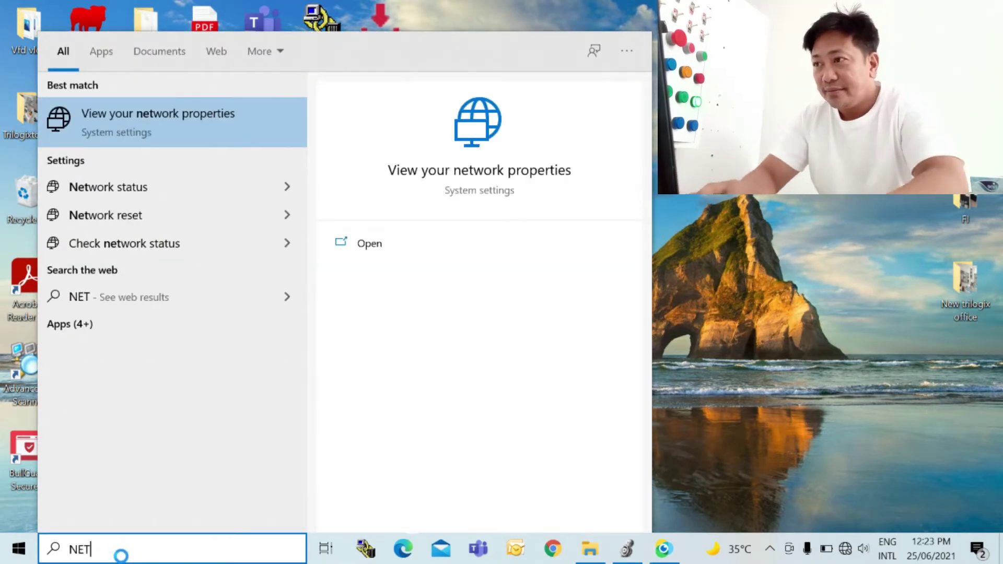
click(157, 190)
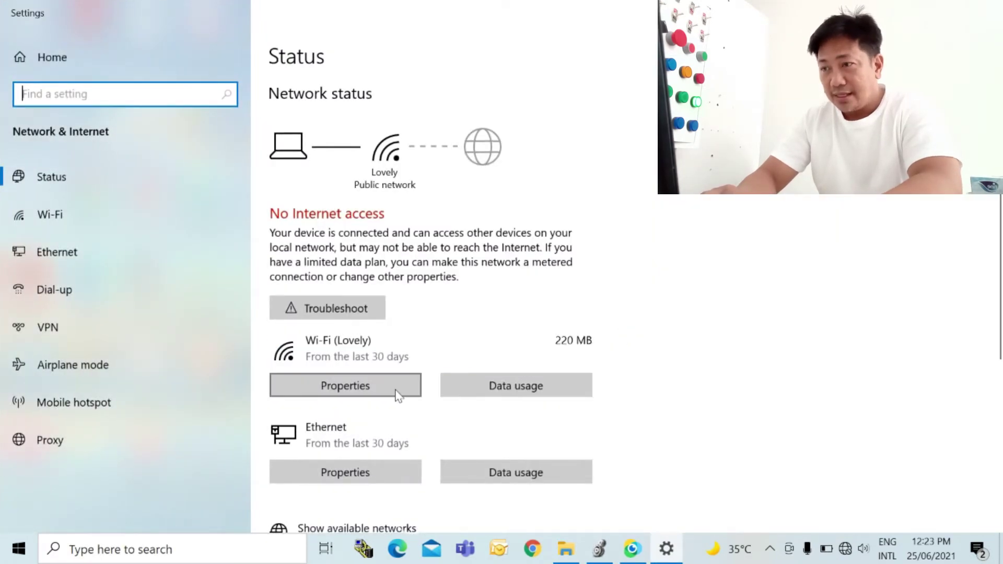
scroll(996, 314, down, 5)
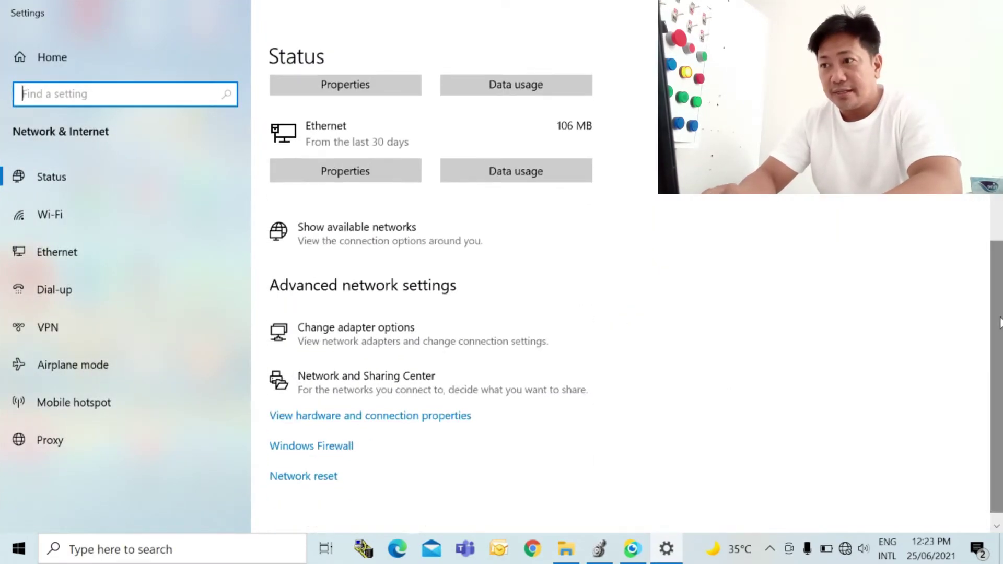
click(325, 337)
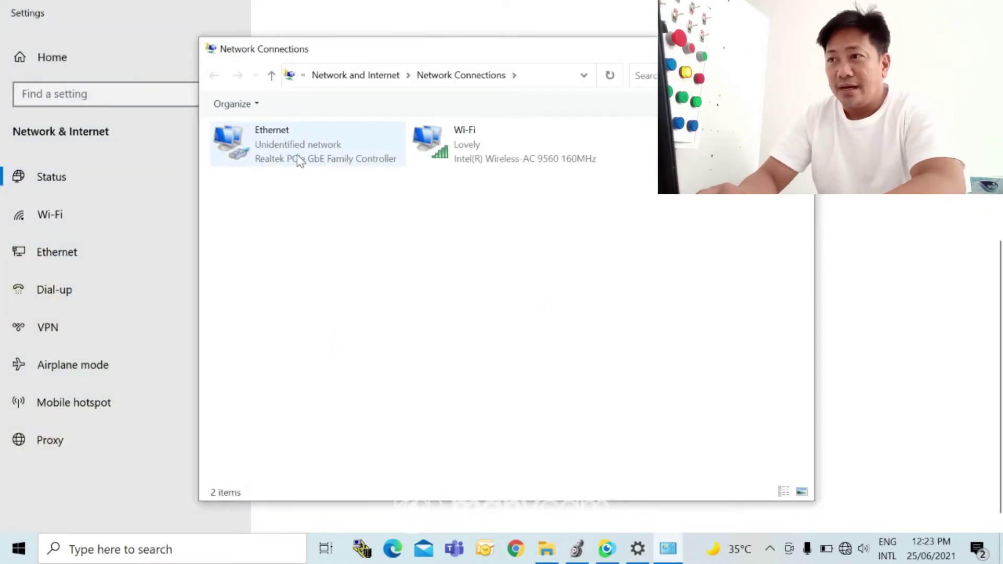
double_click(299, 161)
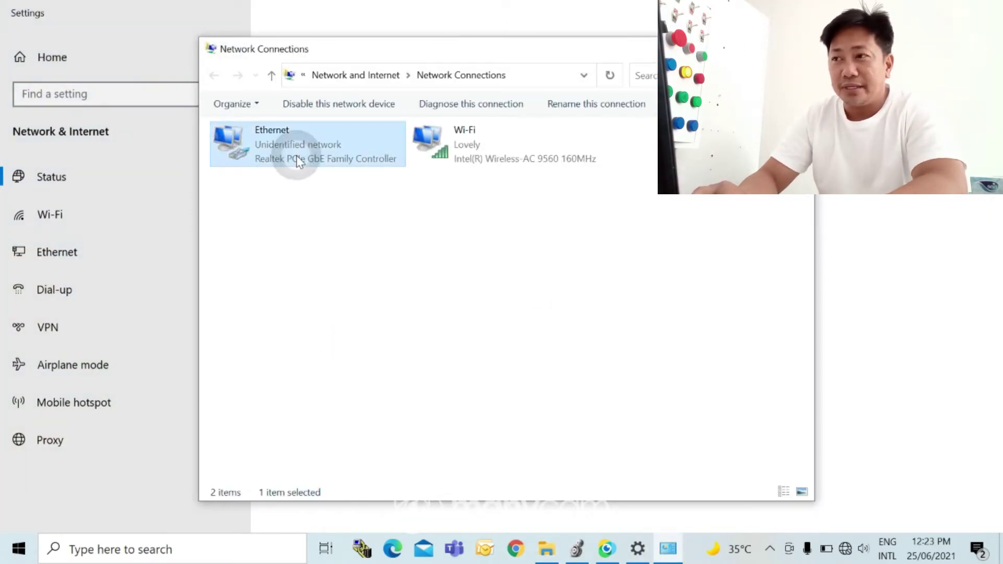
click(426, 399)
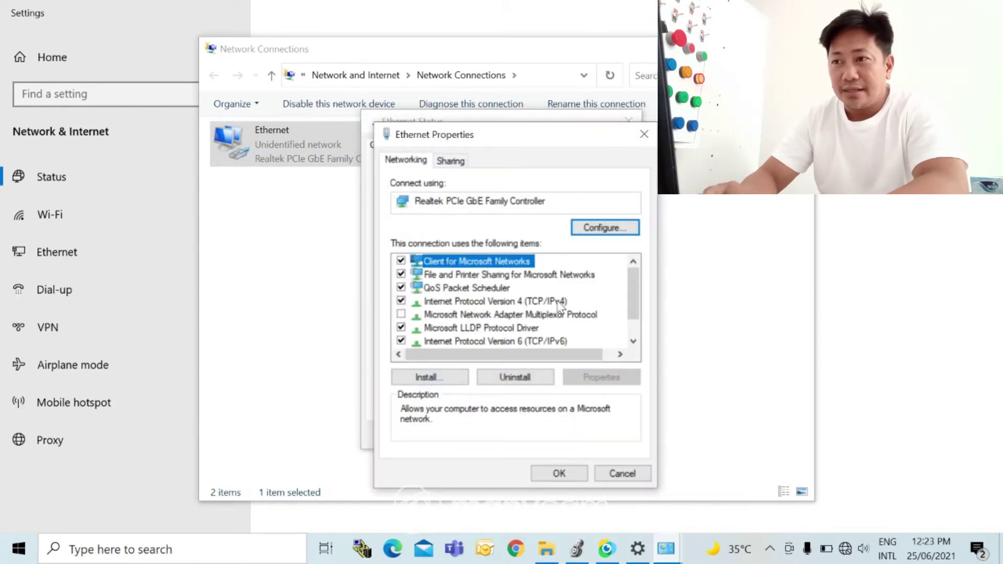
double_click(557, 302)
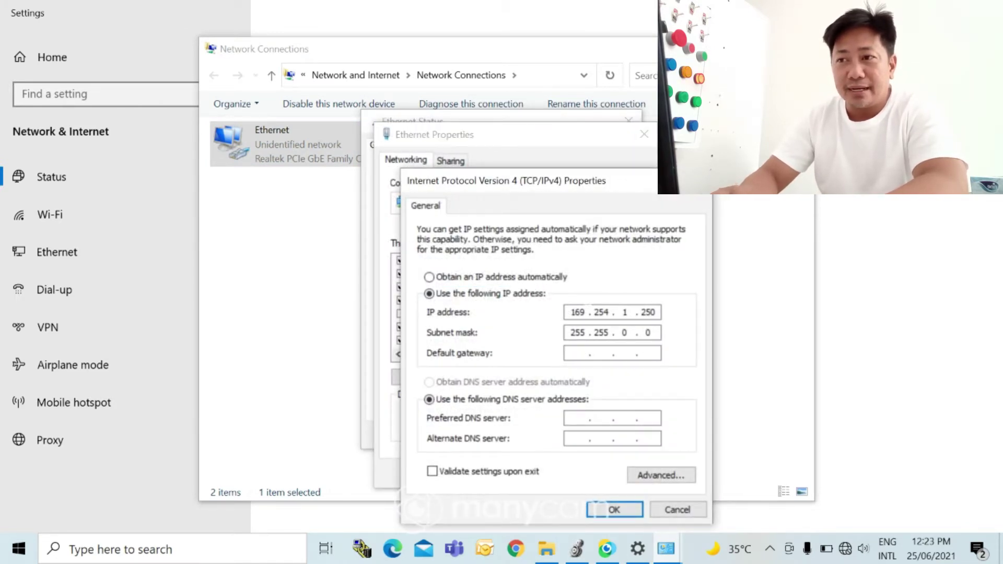
Set the Ethernet adapter's IP address to 192.168.1.250, confirm the settings and close the network windows.
key(shift+Left)
key(shift+Left)
key(shift+Left)
text(192.)
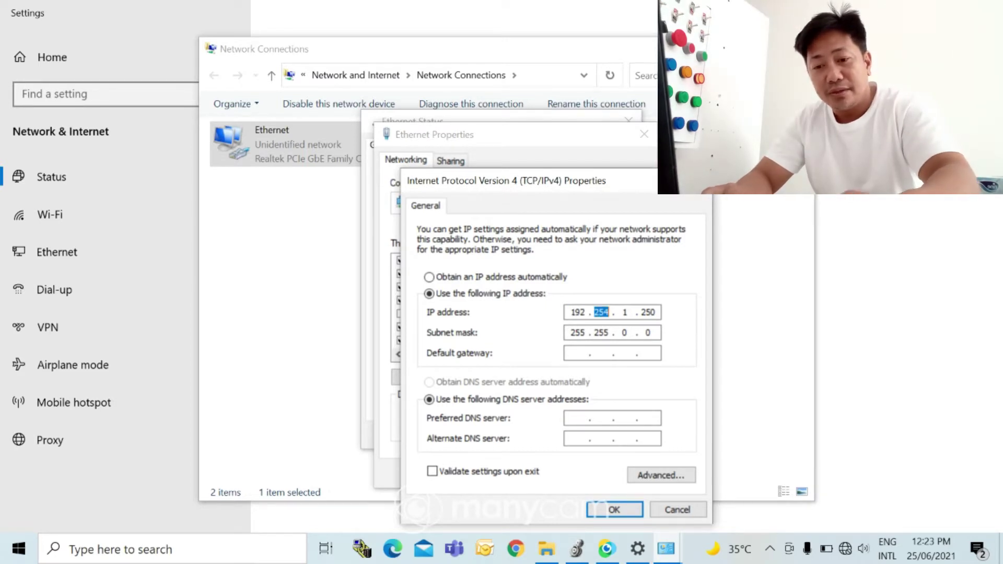
text(168)
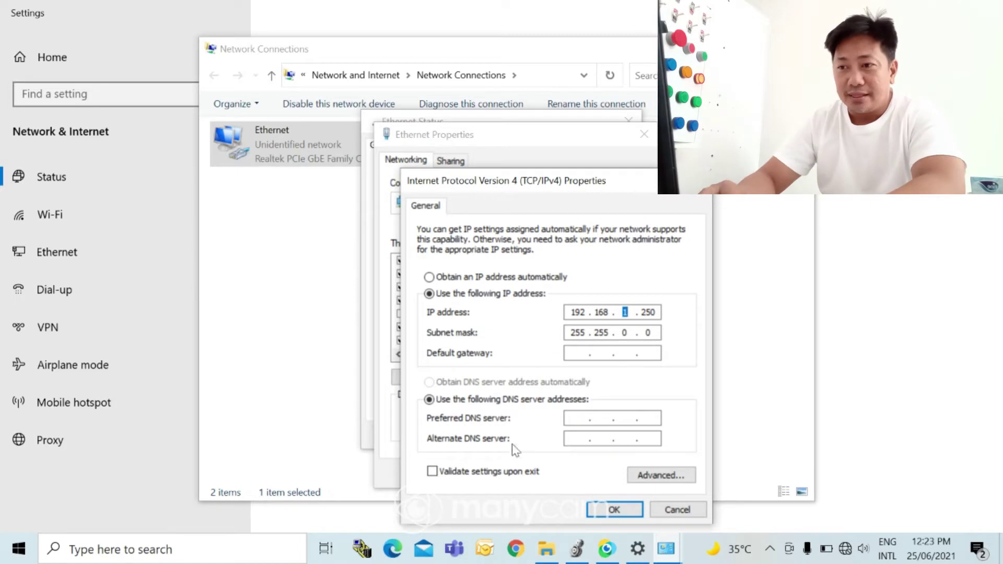
click(598, 512)
click(566, 478)
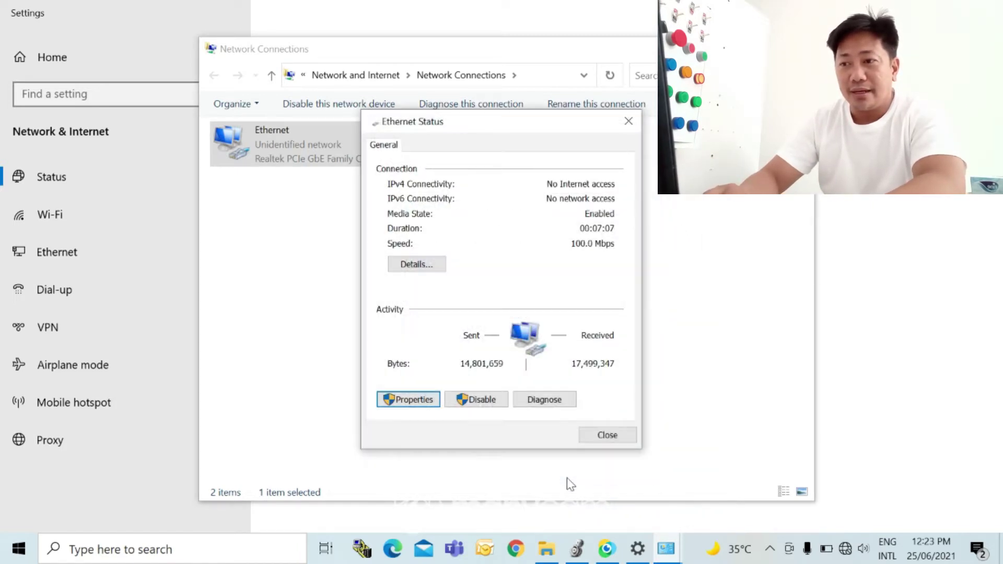
click(600, 434)
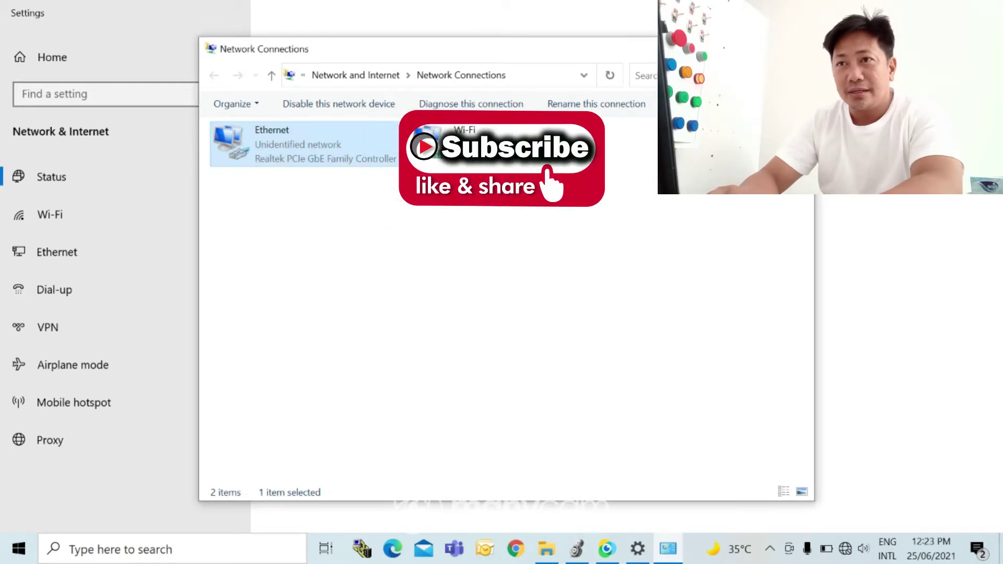
key(alt+F4)
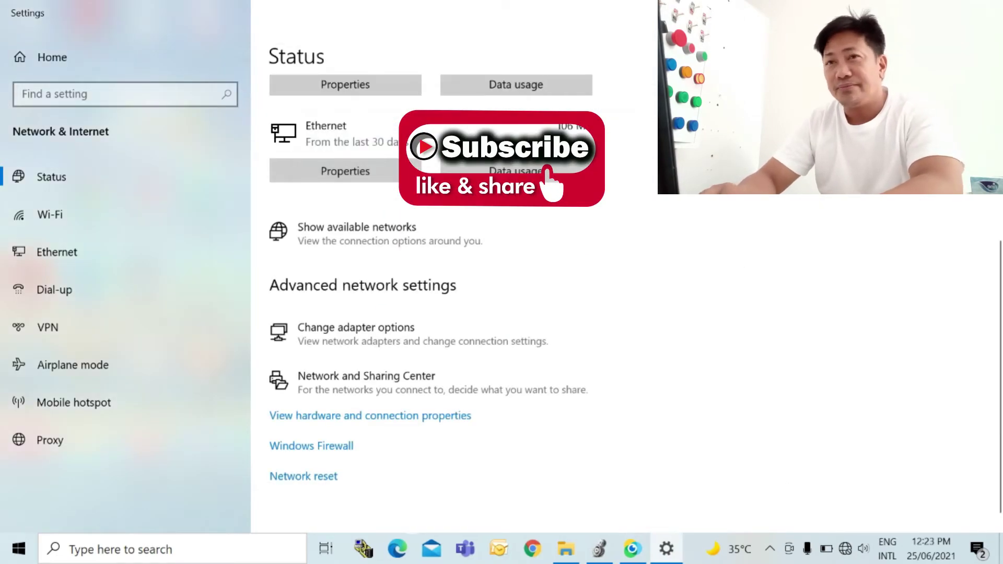
key(alt+F4)
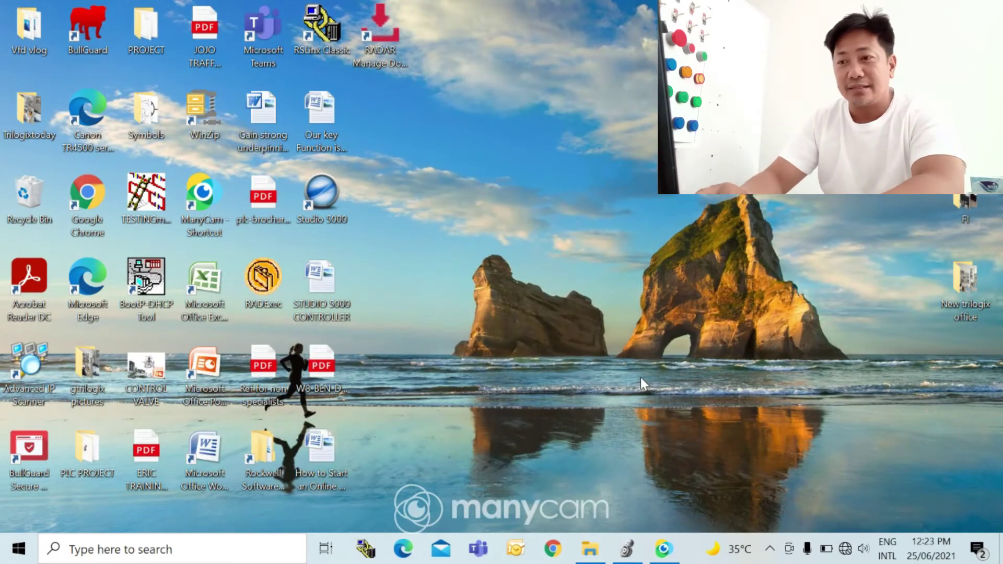
Switch to Logix Designer and go online with the 1756-L71 controller over the current communications path.
click(633, 556)
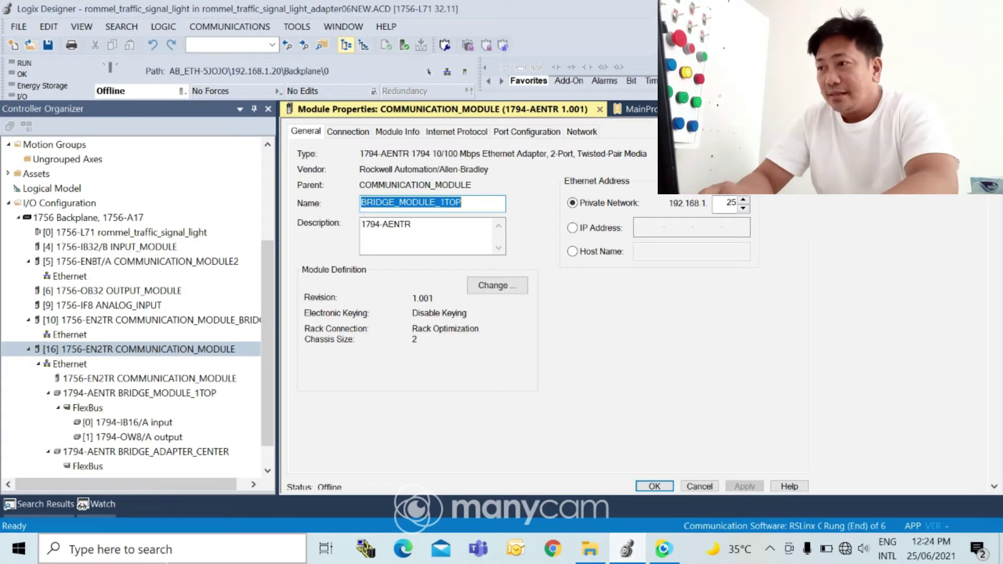
right_click(196, 350)
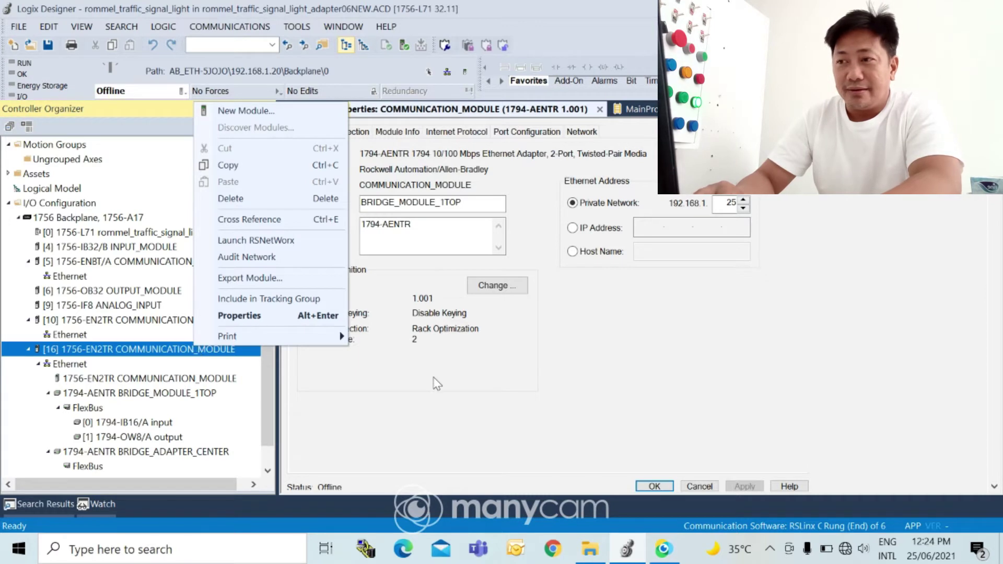
click(470, 426)
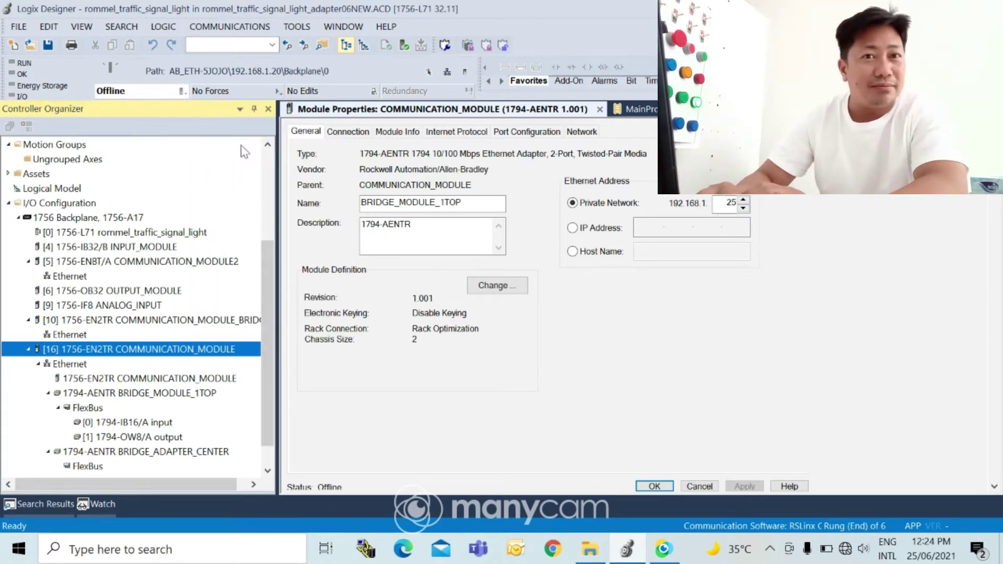
click(182, 91)
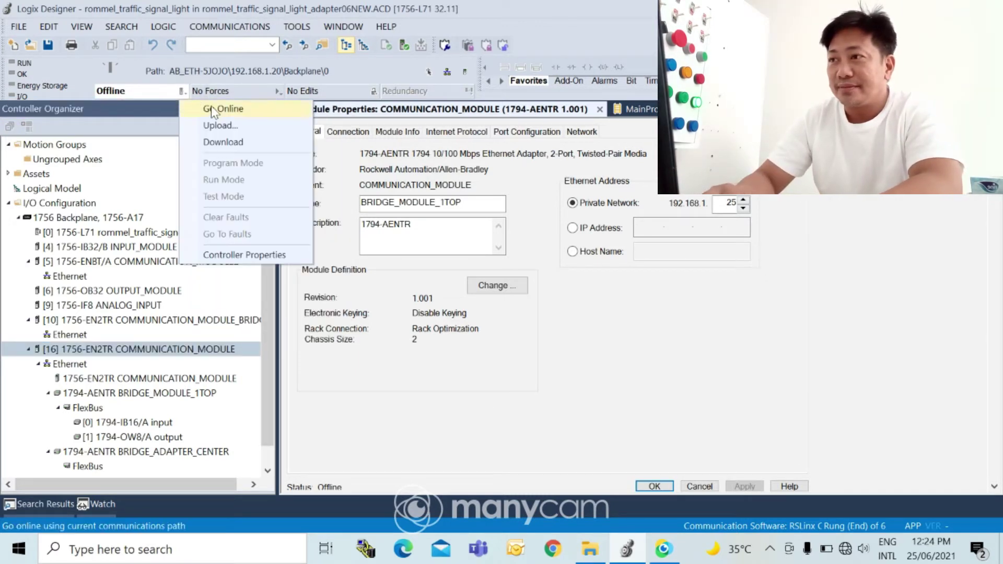
click(212, 109)
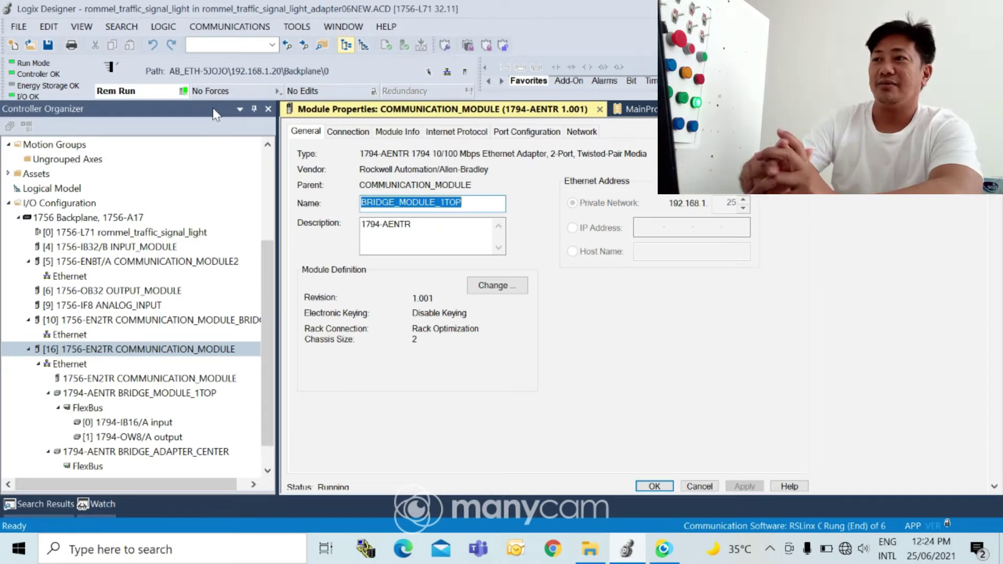
Close the open module properties and discover the modules under the slot 16 1756-EN2TR COMMUNICATION_MODULE.
click(600, 109)
click(682, 109)
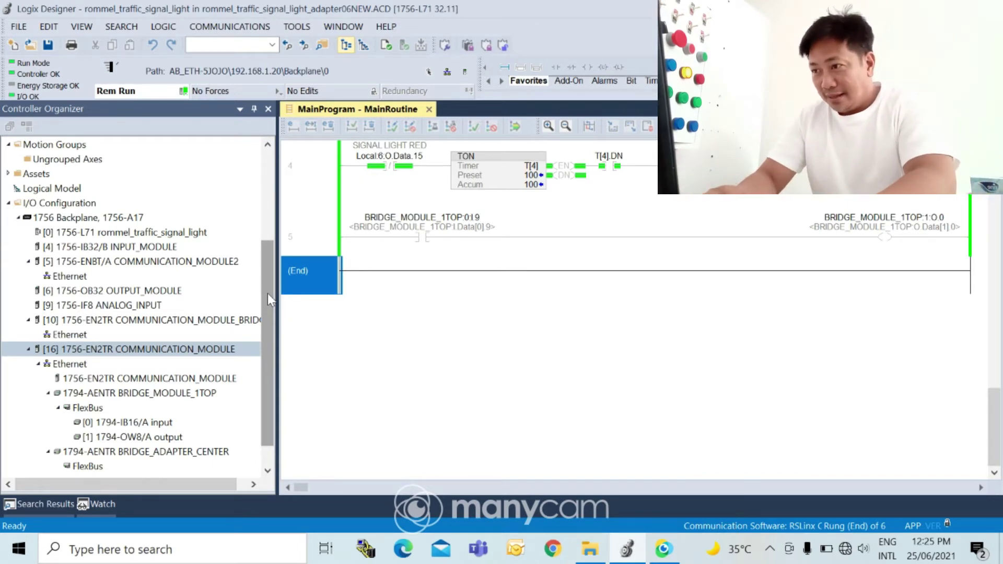
drag(268, 293, 265, 369)
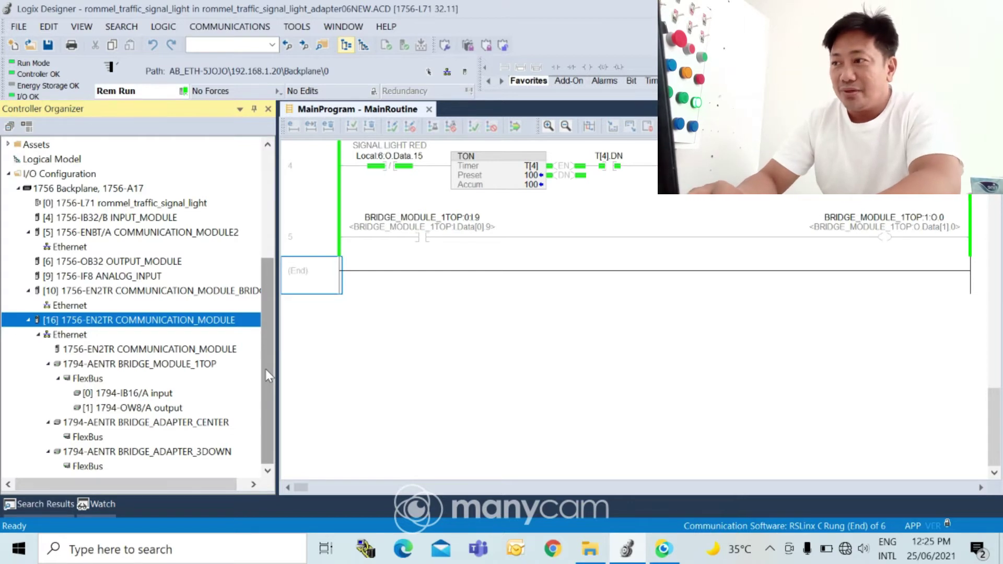
right_click(162, 325)
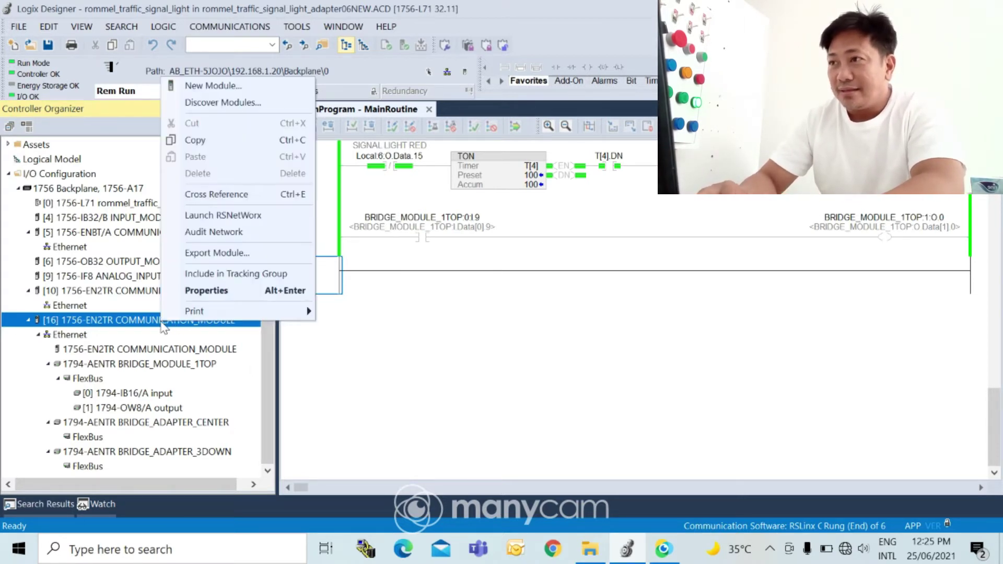
click(258, 103)
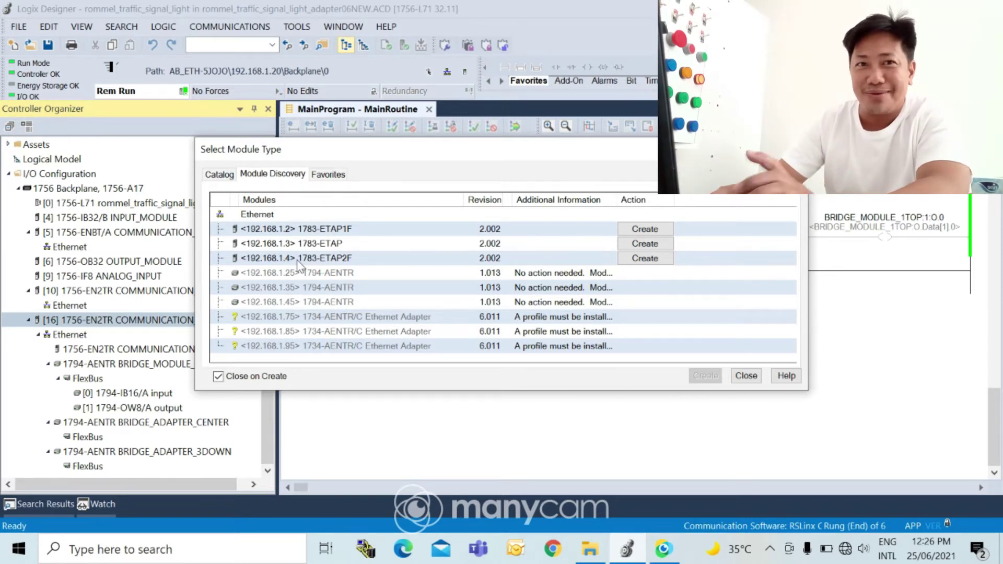
Start creating a module from the discovered 1783-ETAP2F at 192.168.1.4 and name it SWITCH.
click(634, 258)
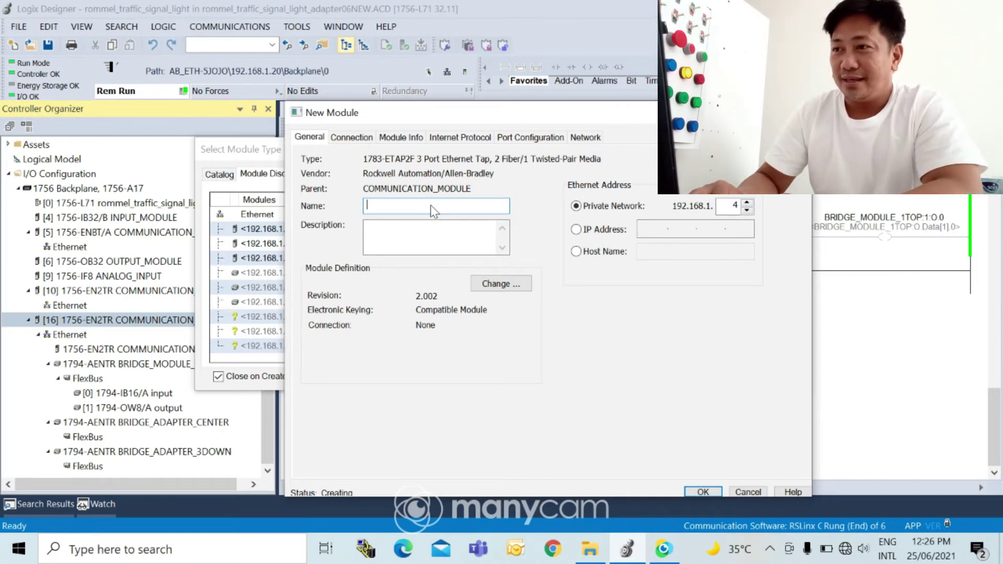
text(BRI)
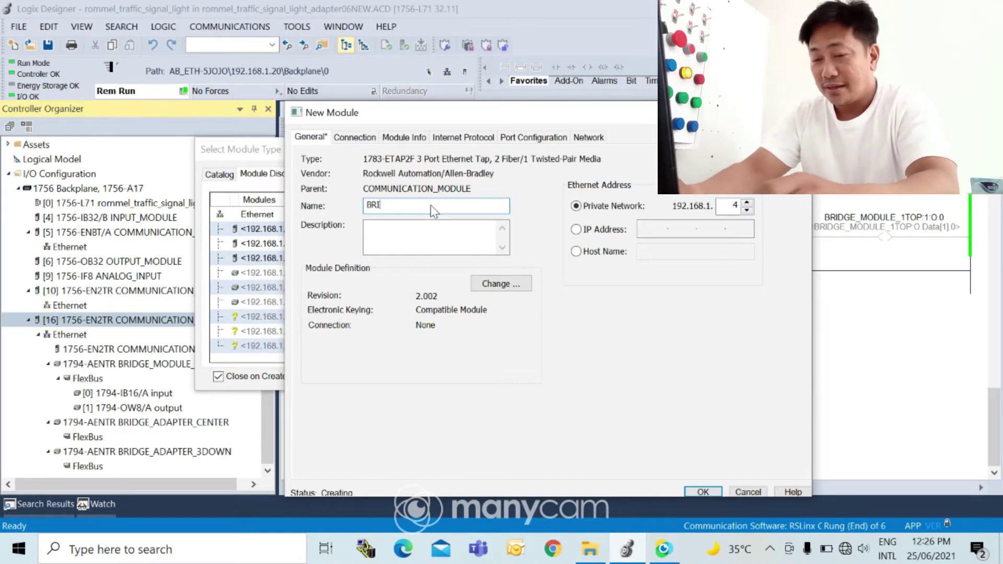
key(BackSpace)
key(BackSpace)
key(BackSpace)
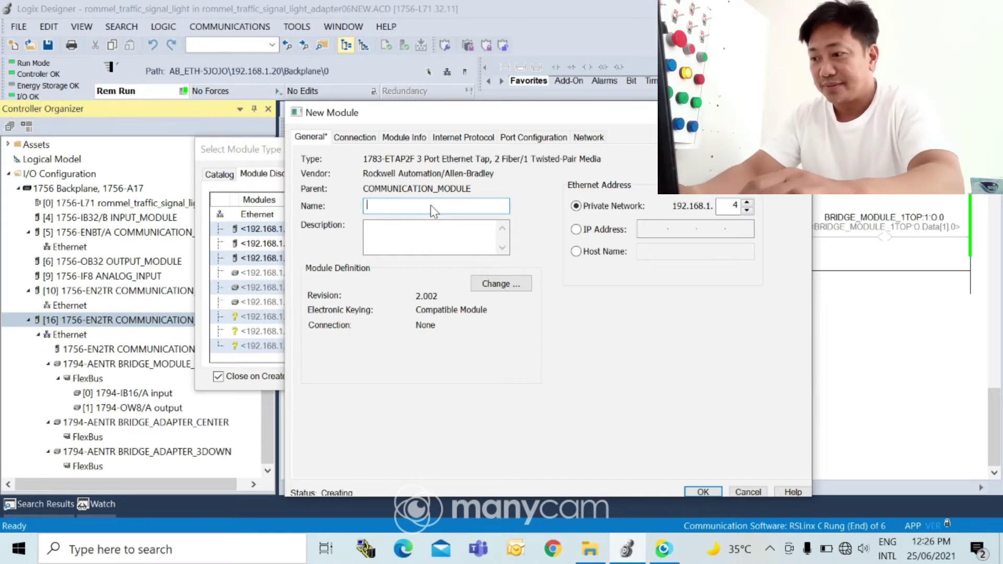
text(SWITCH)
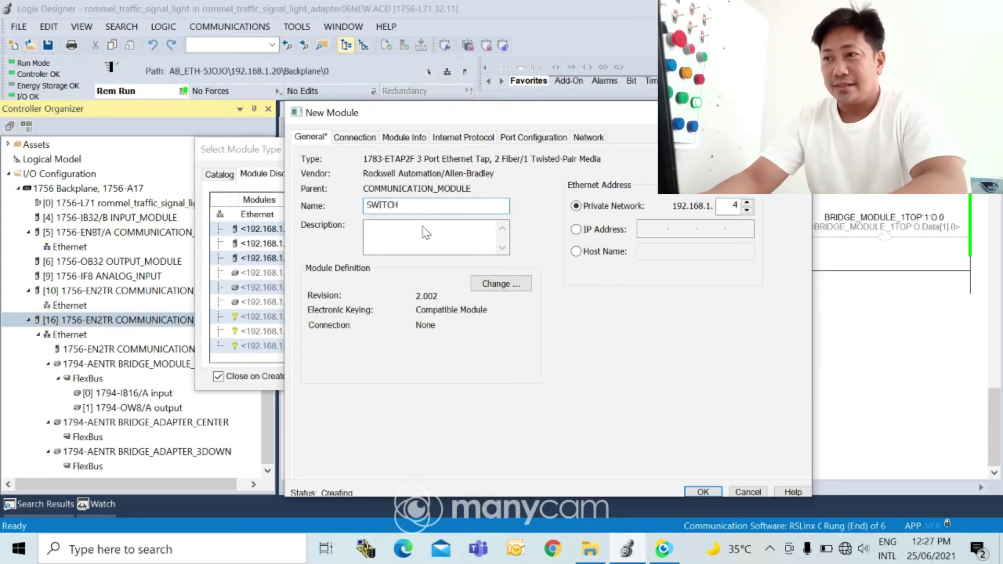
Enter 1783-ETAP2F in capitals as the new module's description.
click(418, 229)
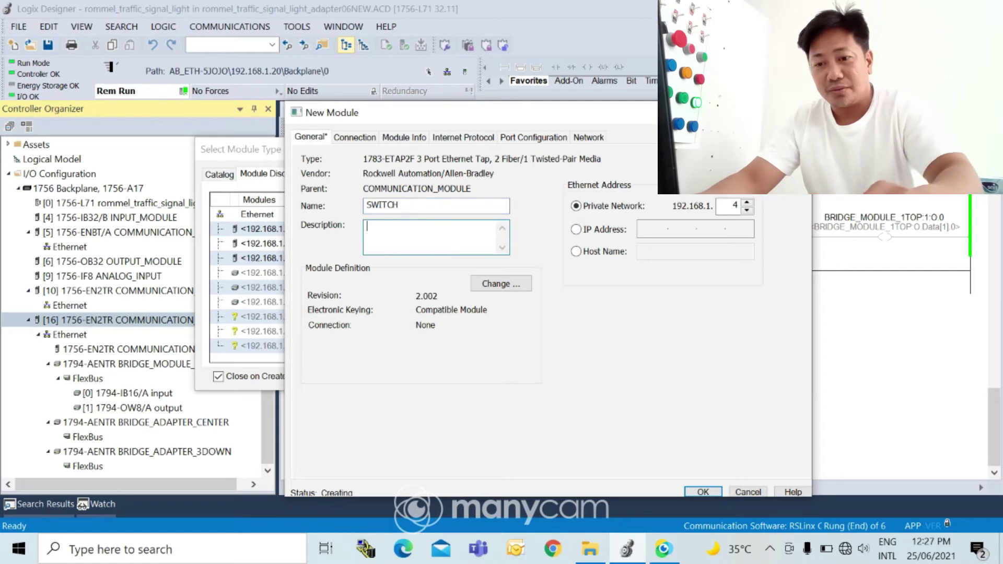
text(178)
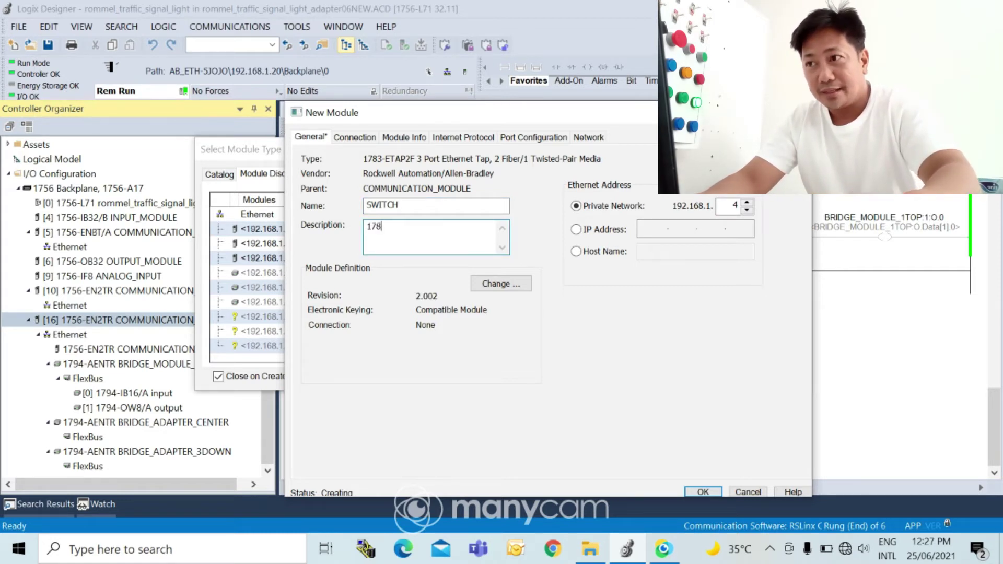
text(3-)
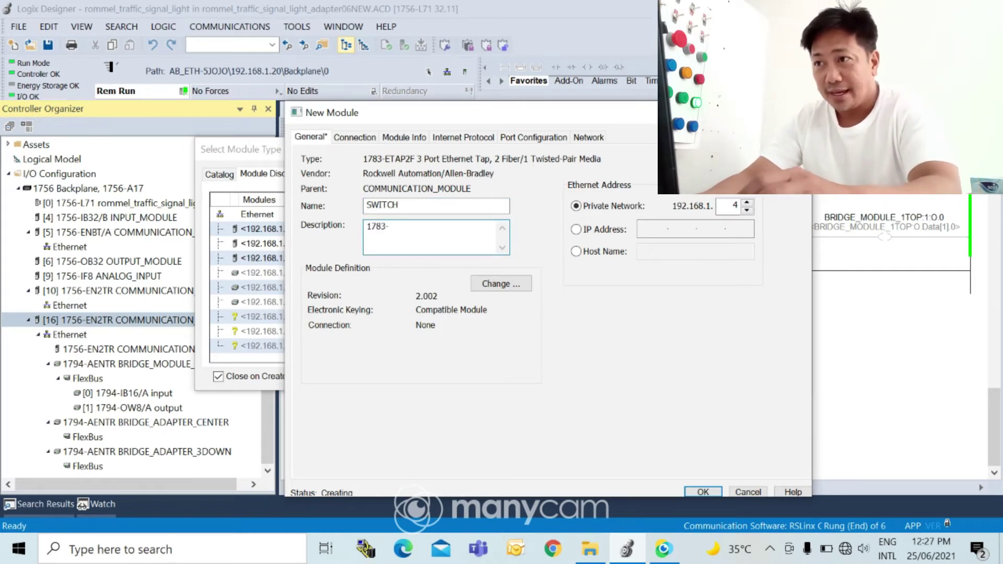
text(etap)
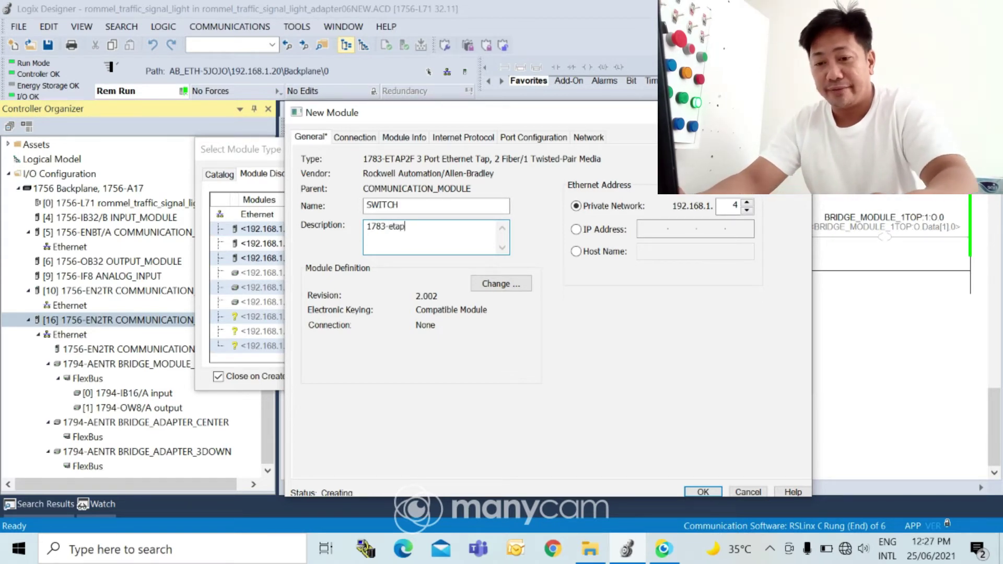
text(2f)
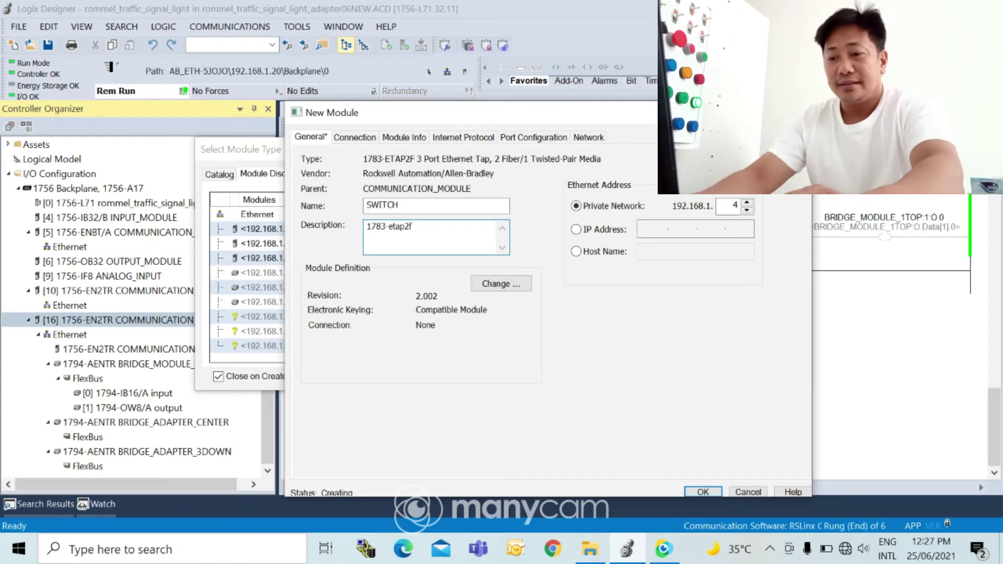
key(BackSpace)
key(BackSpace)
key(BackSpace)
key(BackSpace)
key(BackSpace)
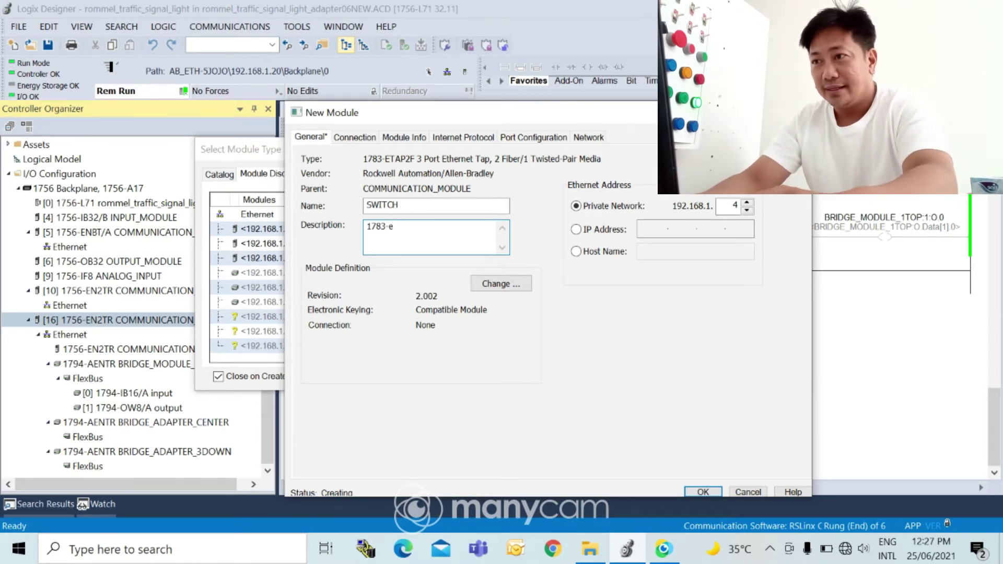
key(BackSpace)
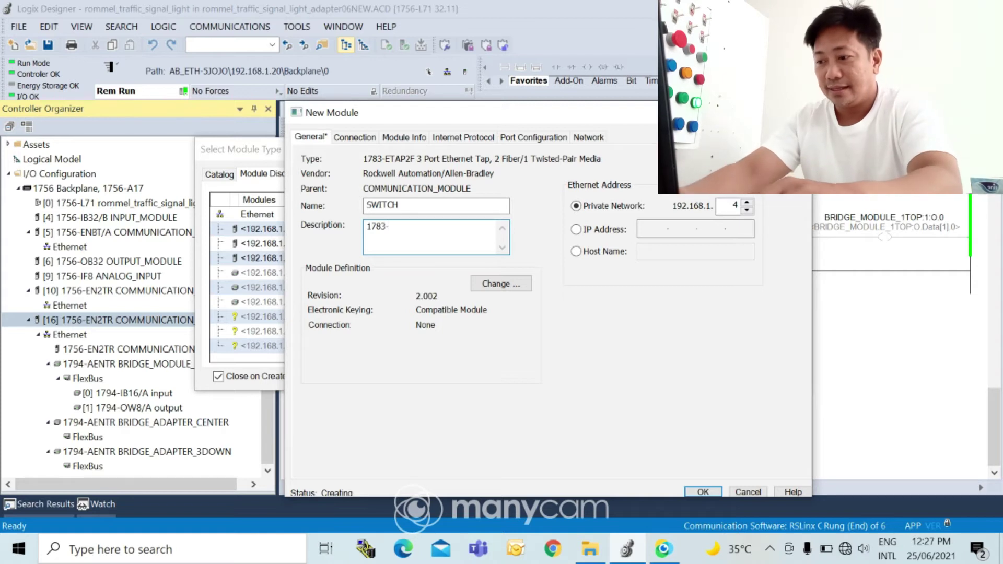
text(ETAP2F)
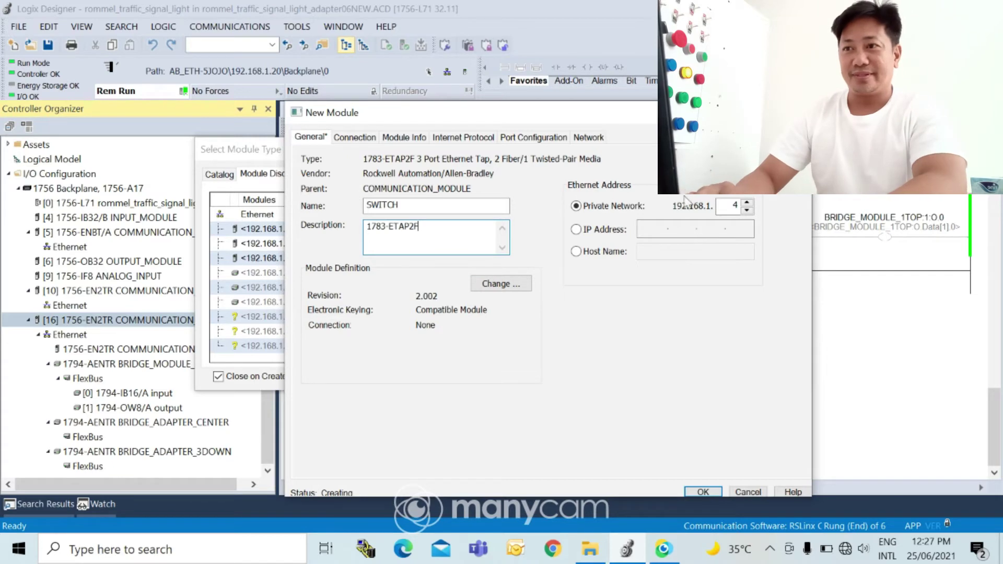
Accept the new module's settings and create it online without inhibiting its connections.
drag(685, 114, 629, 53)
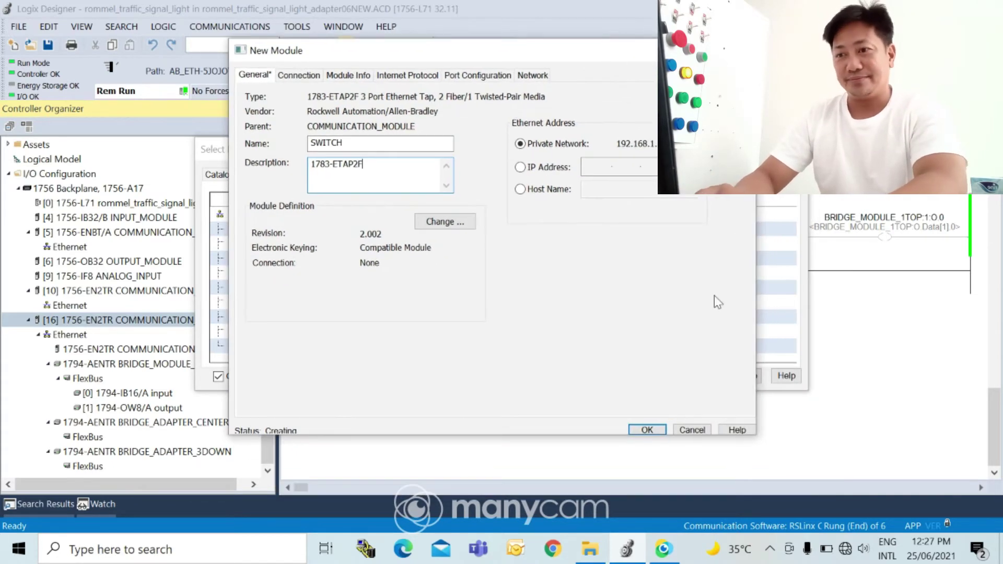
click(647, 430)
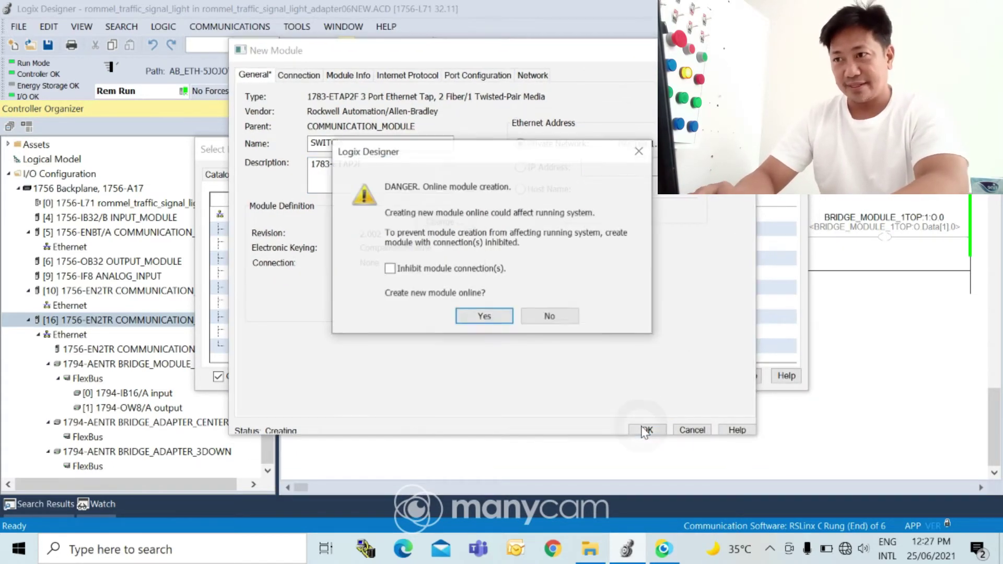
click(476, 317)
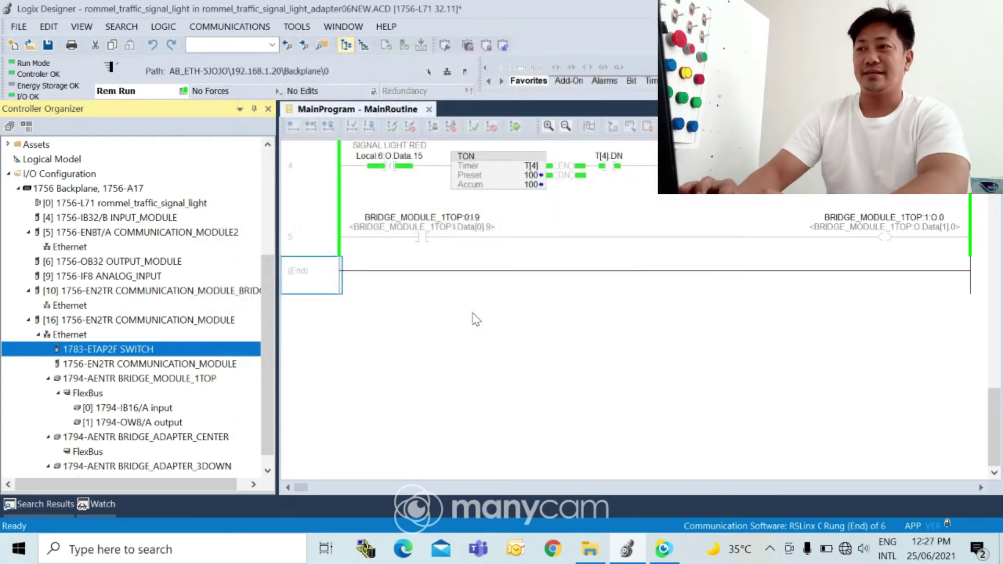